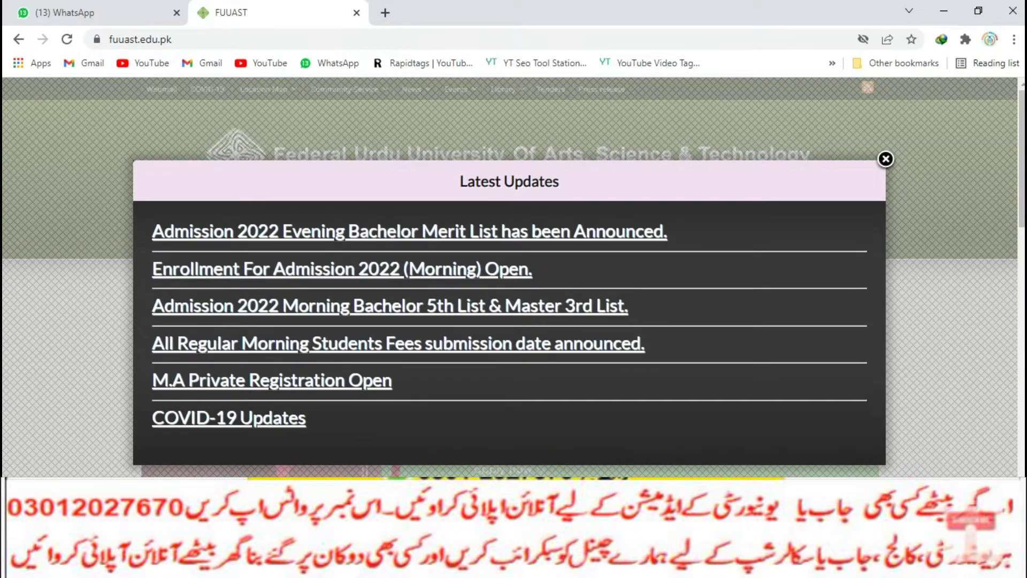
# Open the M.A Private Registration sign-up and fill in the applicant's full name from suggestions
pyautogui.click(272, 380)
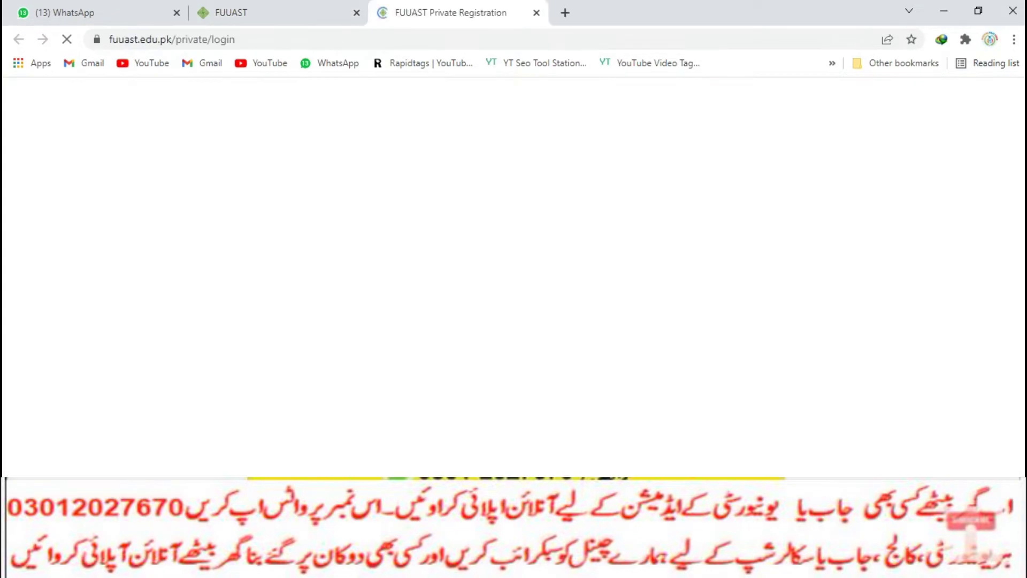
pyautogui.scroll(-3, 514, 295)
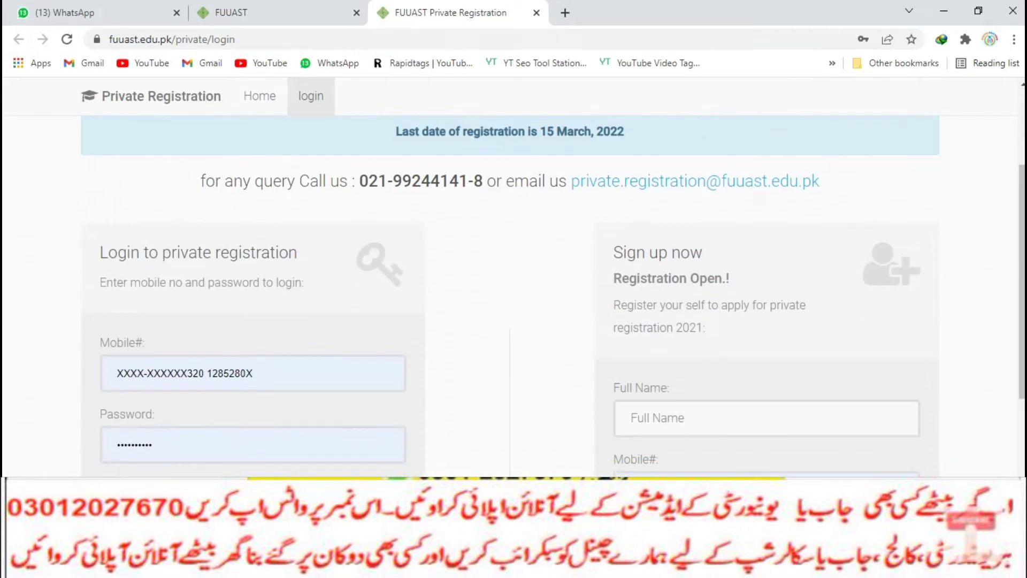
pyautogui.click(766, 418)
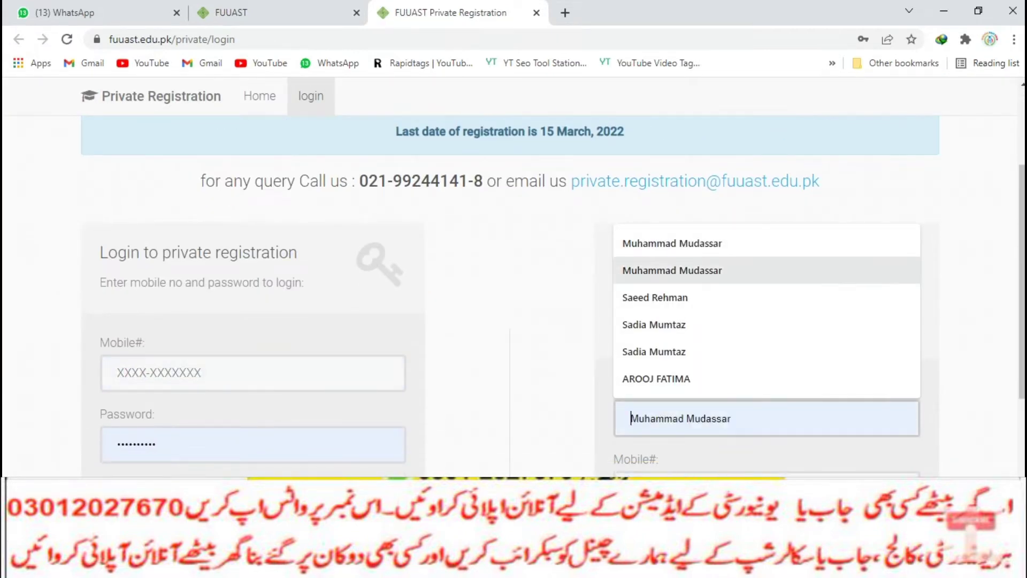
pyautogui.click(672, 270)
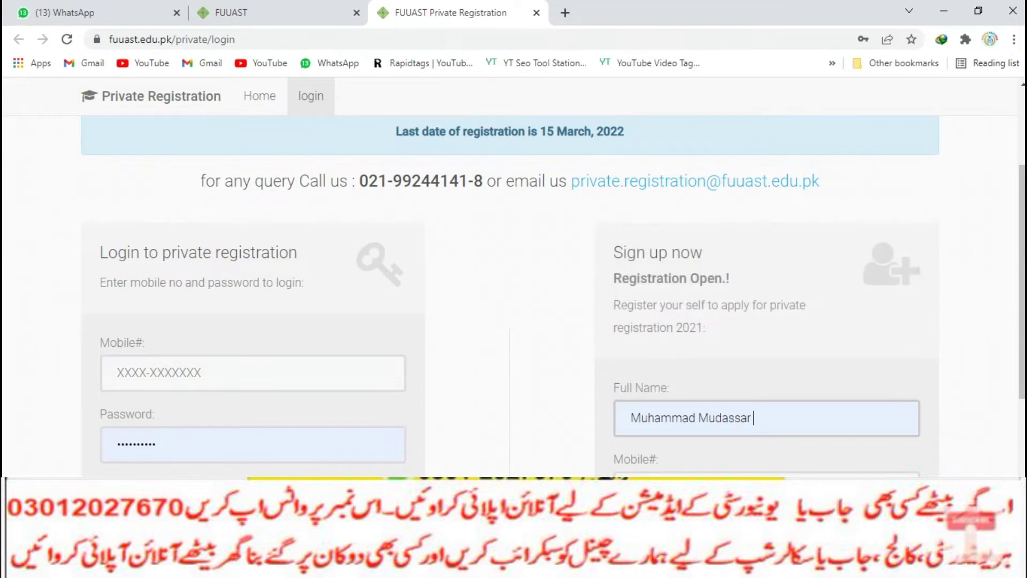
pyautogui.scroll(-4, 672, 270)
# Enter the applicant's mobile number and a sign-up password
pyautogui.click(695, 264)
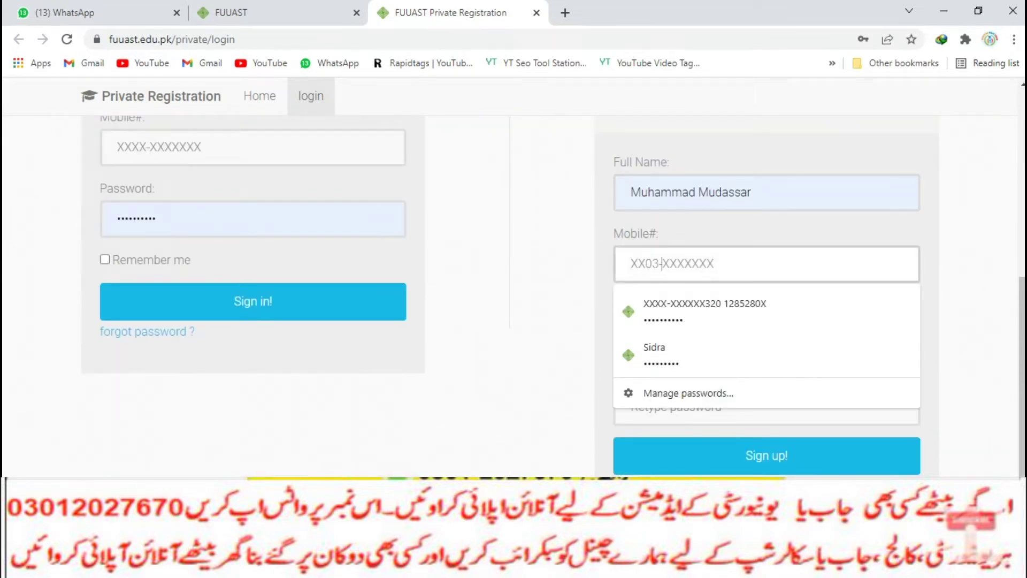
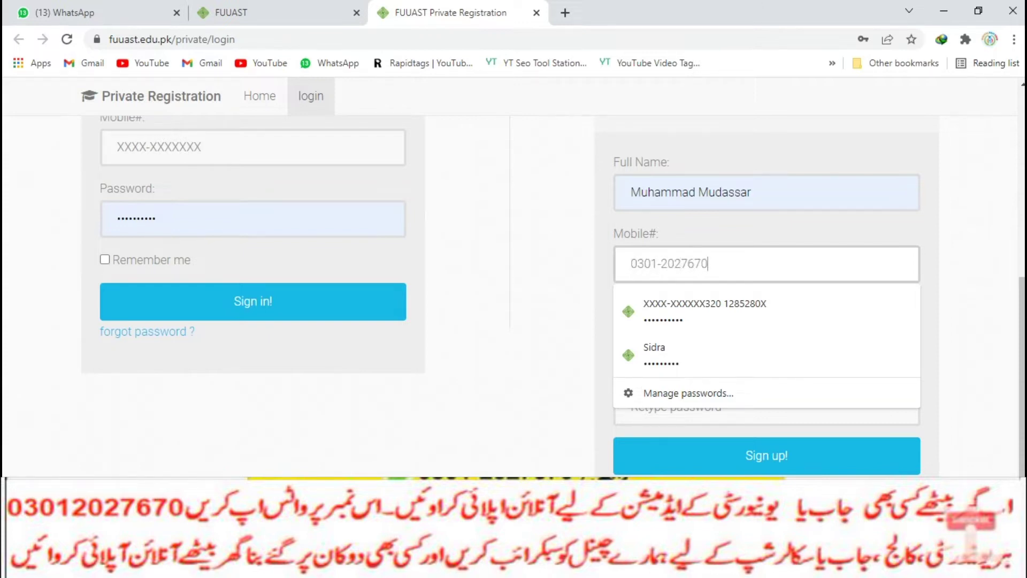
pyautogui.press('Escape')
pyautogui.press('Tab')
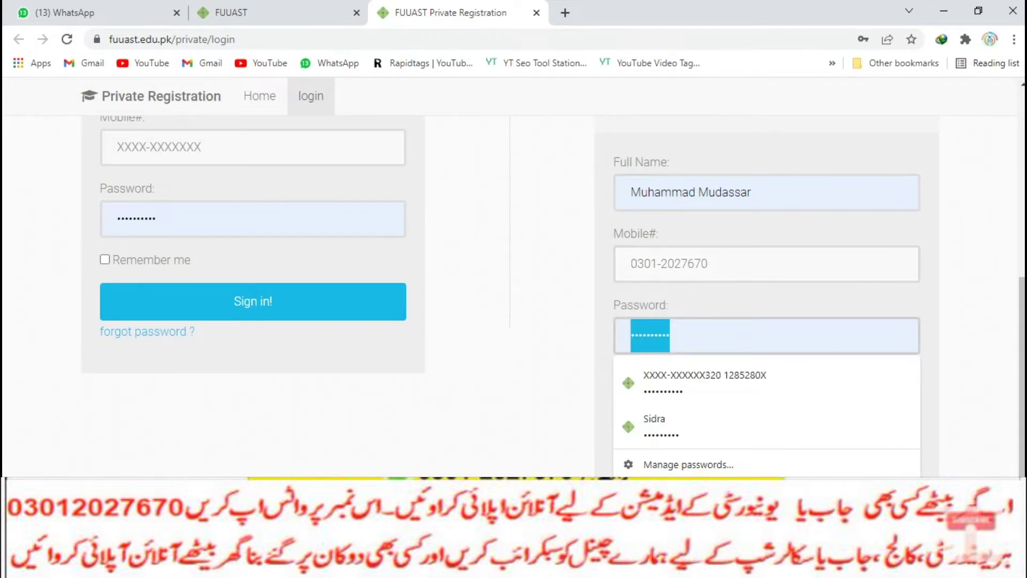
pyautogui.press('BackSpace')
pyautogui.write('1234567')
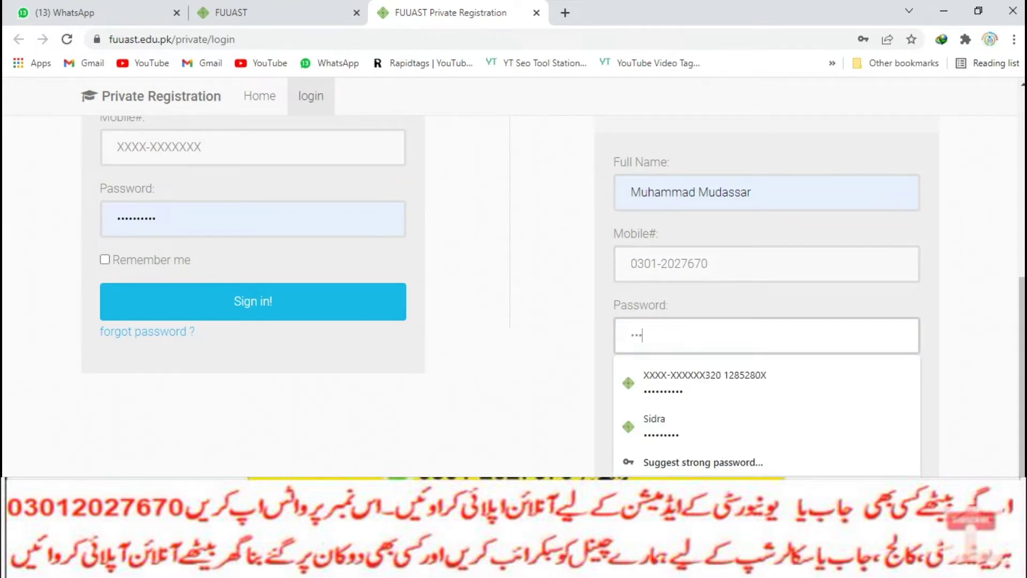
pyautogui.write('8')
# Retype the password, submit the sign-up, and decline saving the password
pyautogui.press('Tab')
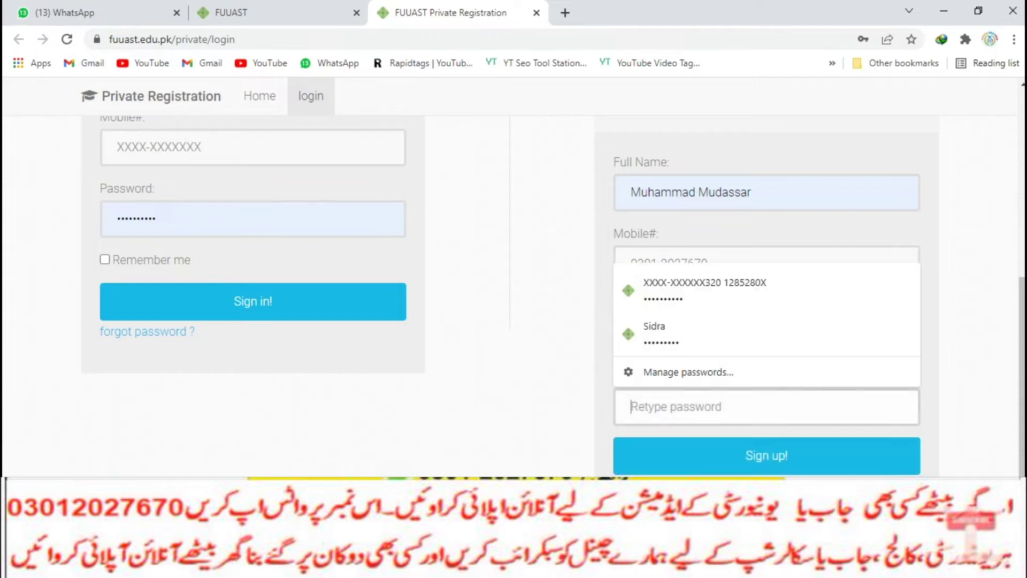
pyautogui.write('1234567')
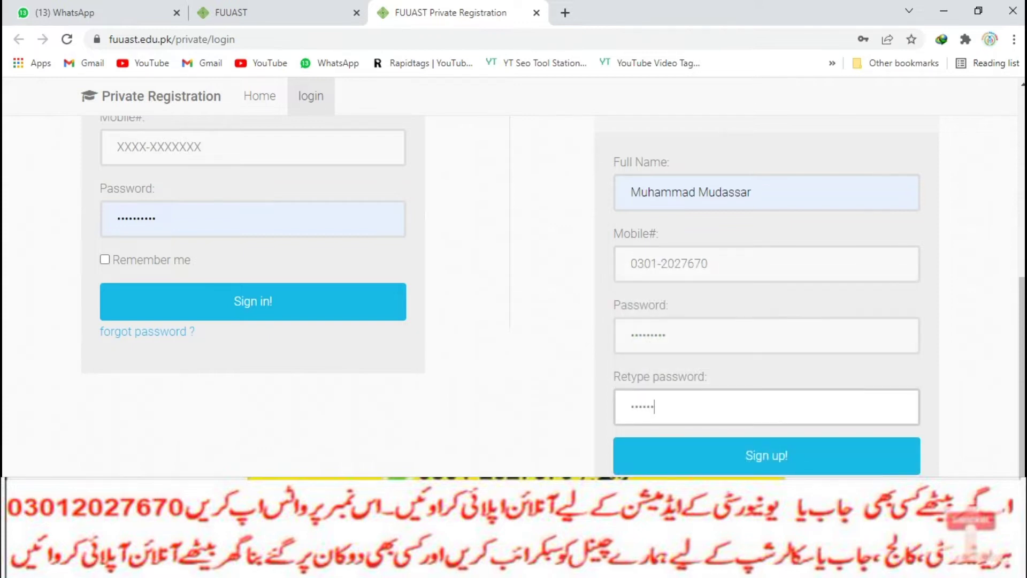
pyautogui.write('89')
pyautogui.press('Return')
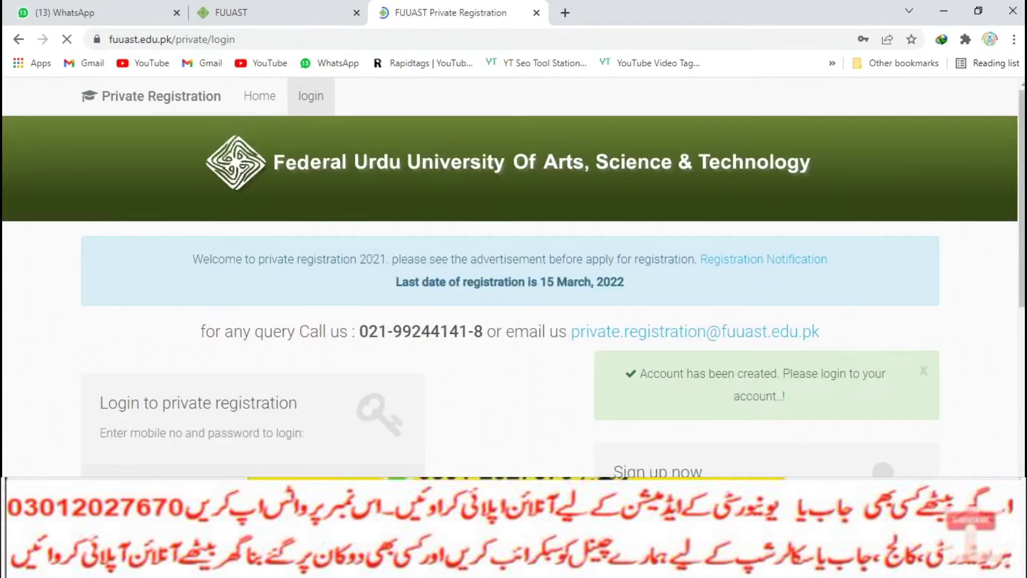
pyautogui.click(831, 251)
# Log in with the applicant's mobile number and the account password
pyautogui.scroll(-3, 514, 294)
pyautogui.press('Return')
pyautogui.scroll(-4, 514, 284)
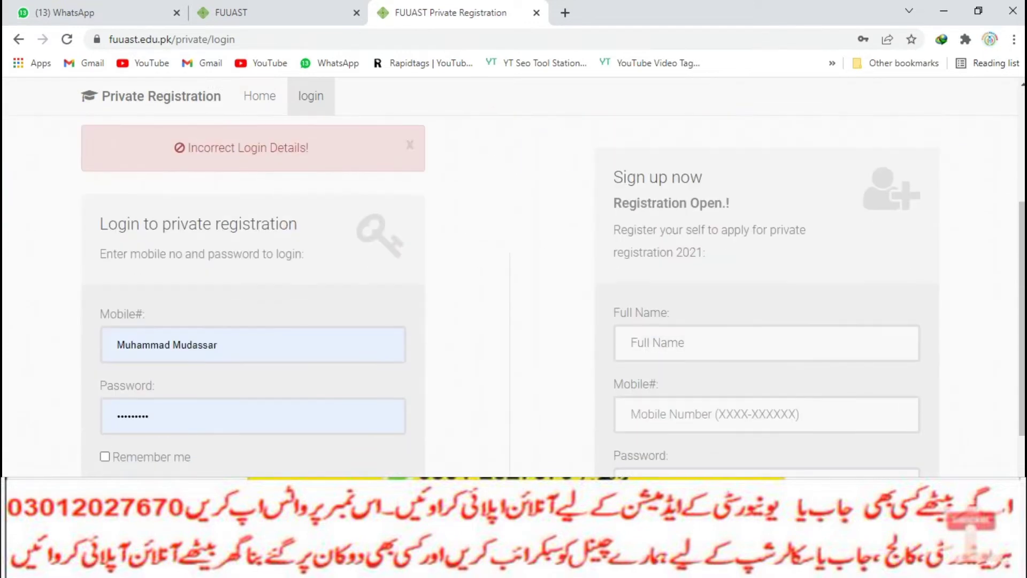
pyautogui.click(228, 345)
pyautogui.moveTo(224, 345); pyautogui.dragTo(146, 345)
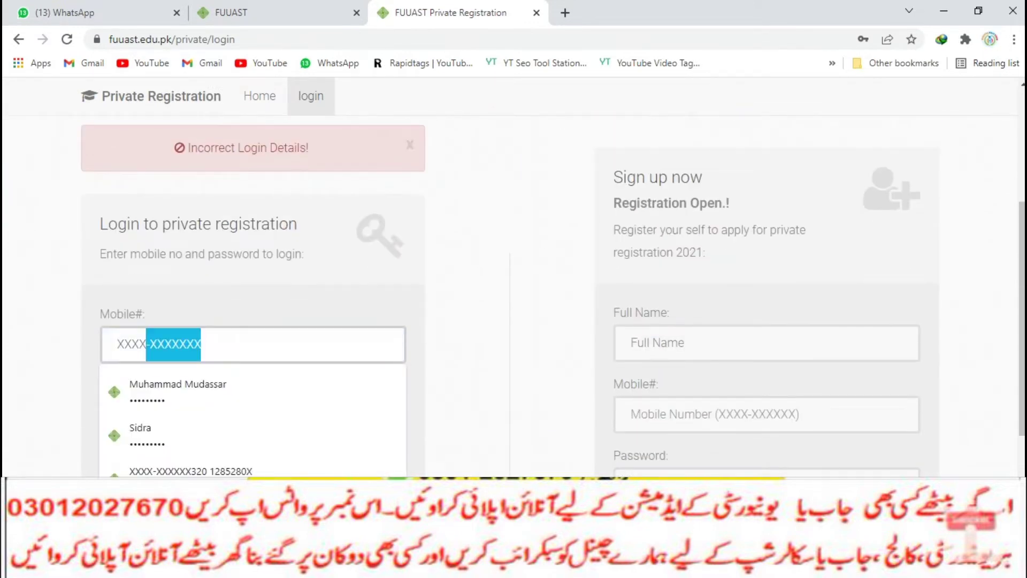
pyautogui.click(147, 345)
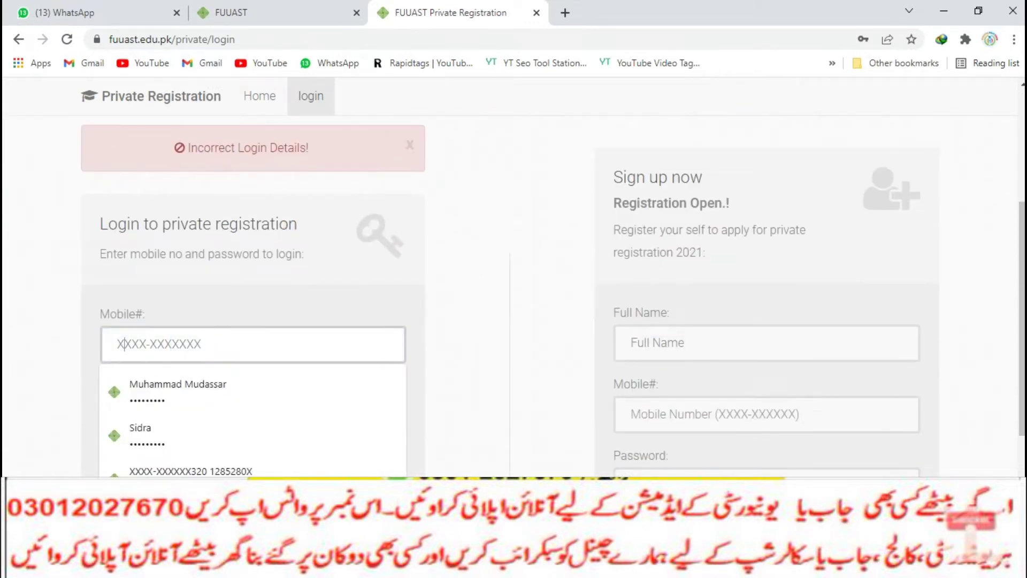
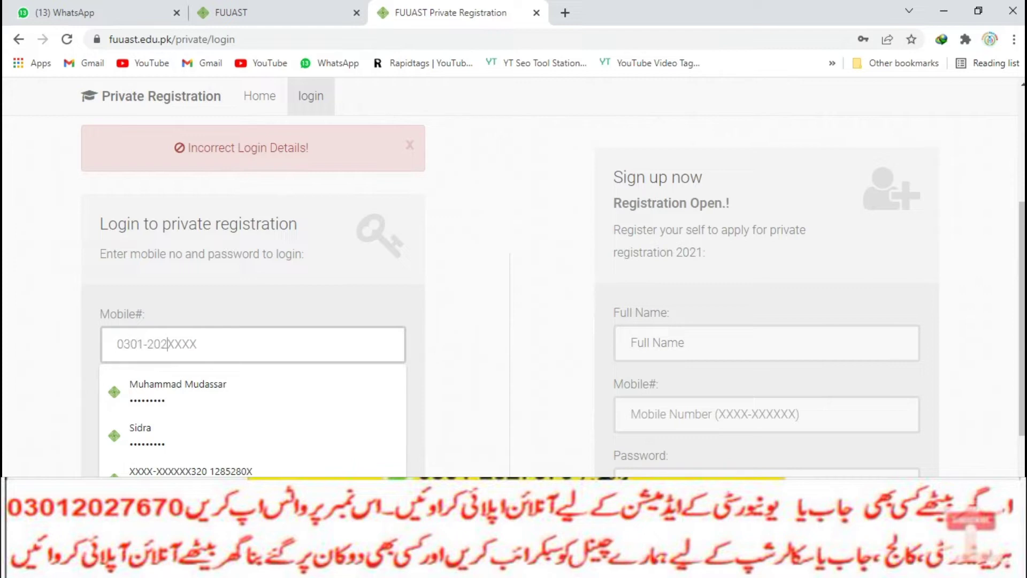
pyautogui.click(250, 473)
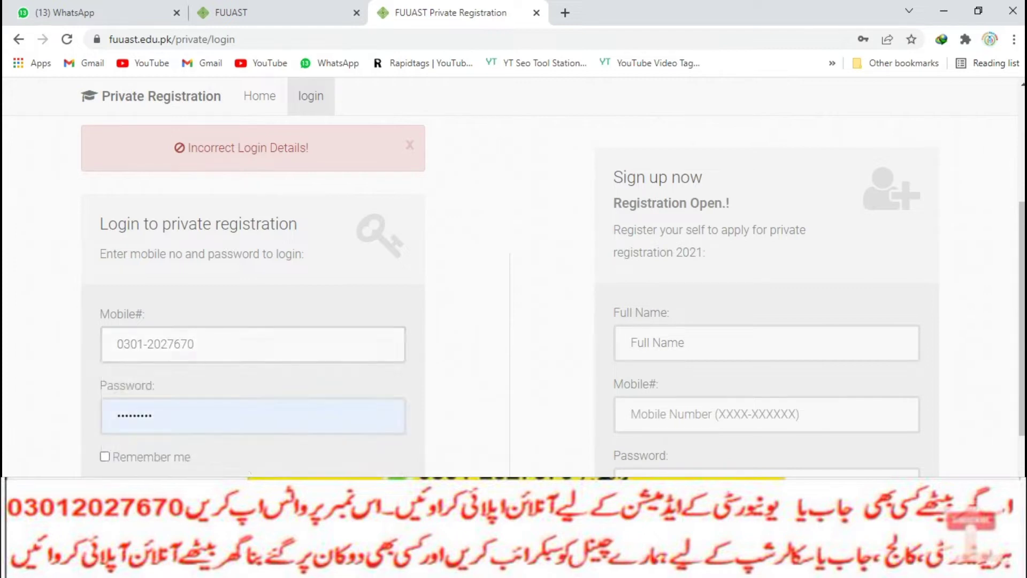
pyautogui.press('Return')
# Open the 'Apply for Private Registration' application form
pyautogui.scroll(-4, 514, 294)
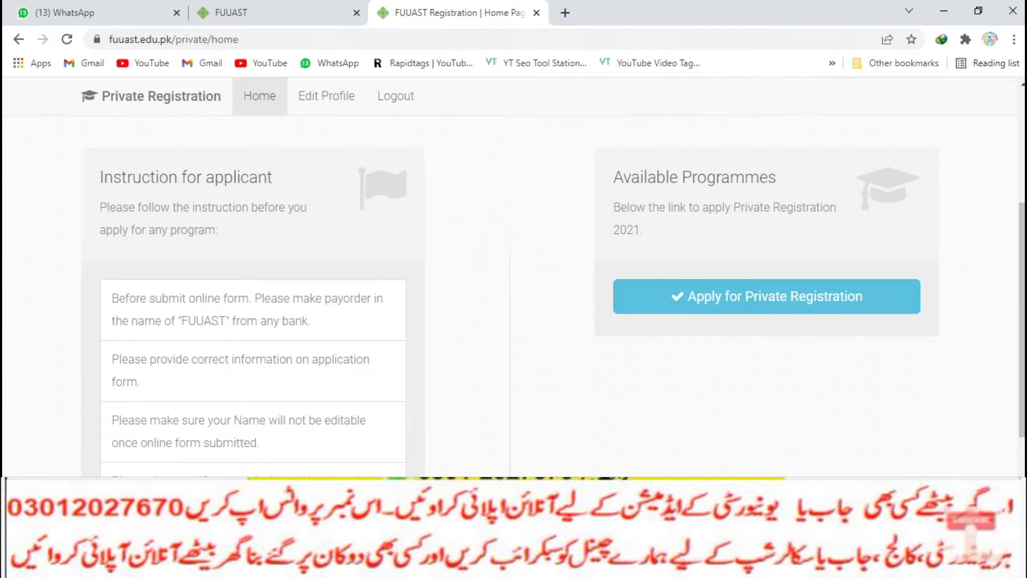
pyautogui.scroll(-4, 514, 295)
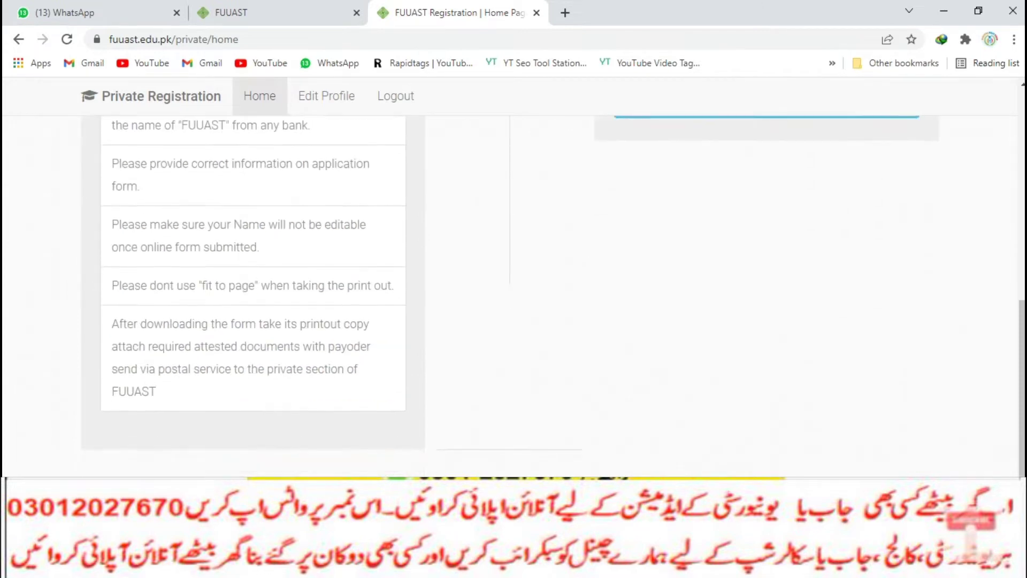
pyautogui.scroll(4, 514, 295)
pyautogui.click(766, 326)
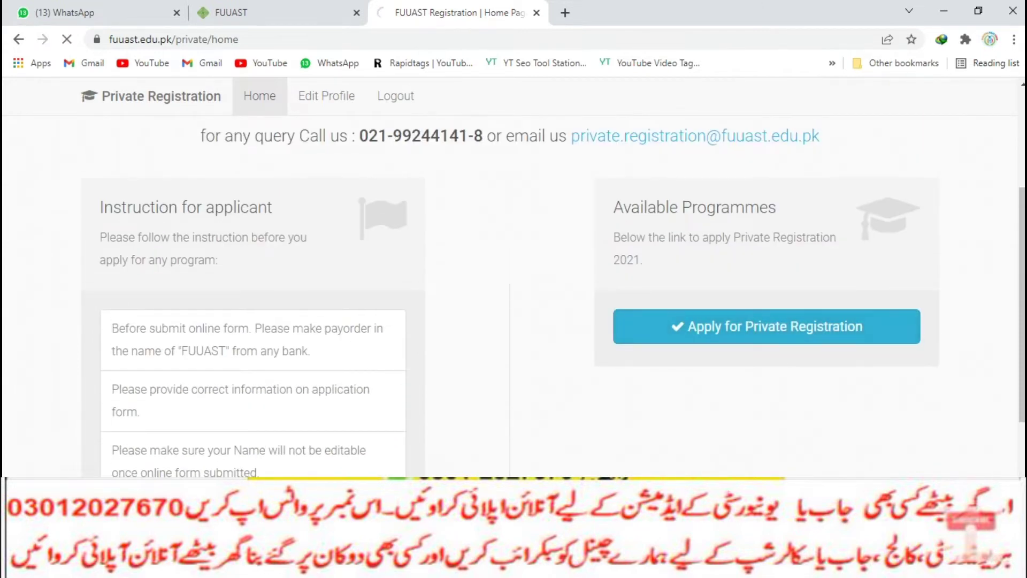
pyautogui.scroll(-4, 513, 294)
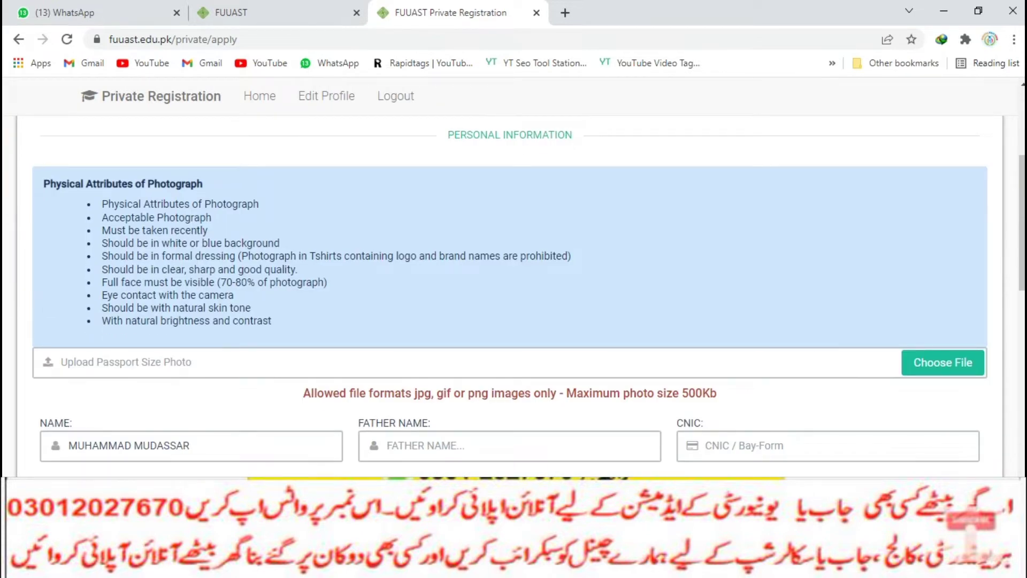
# Upload photo 7.jpg from the Desktop as the passport size photo
pyautogui.click(942, 363)
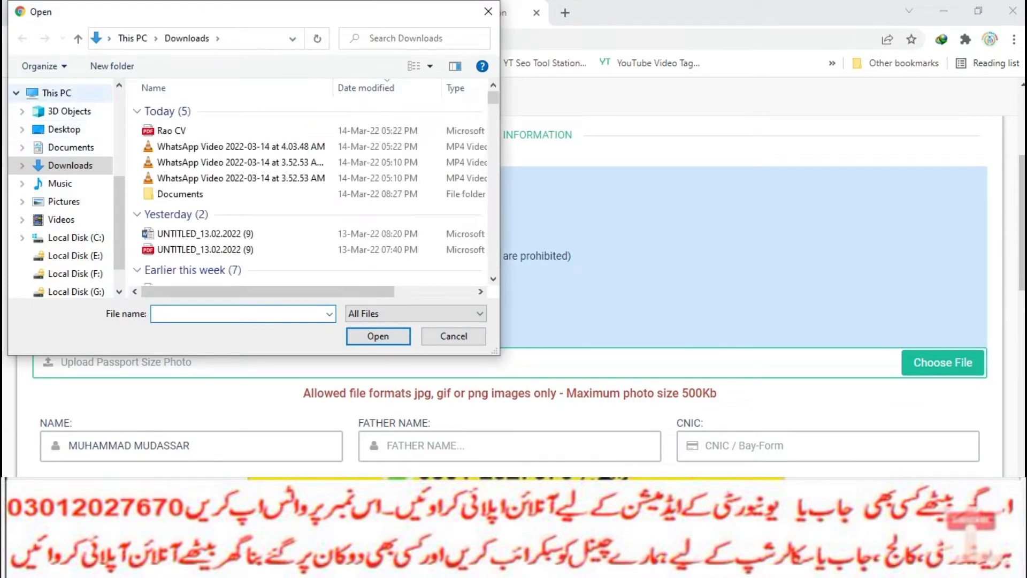
pyautogui.click(56, 93)
pyautogui.click(64, 129)
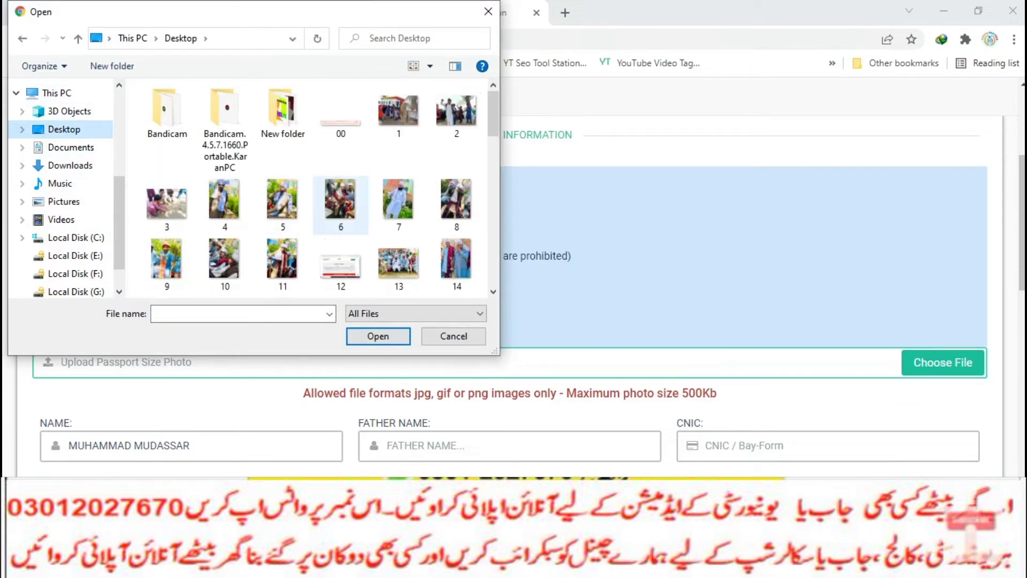
pyautogui.click(398, 203)
pyautogui.click(378, 336)
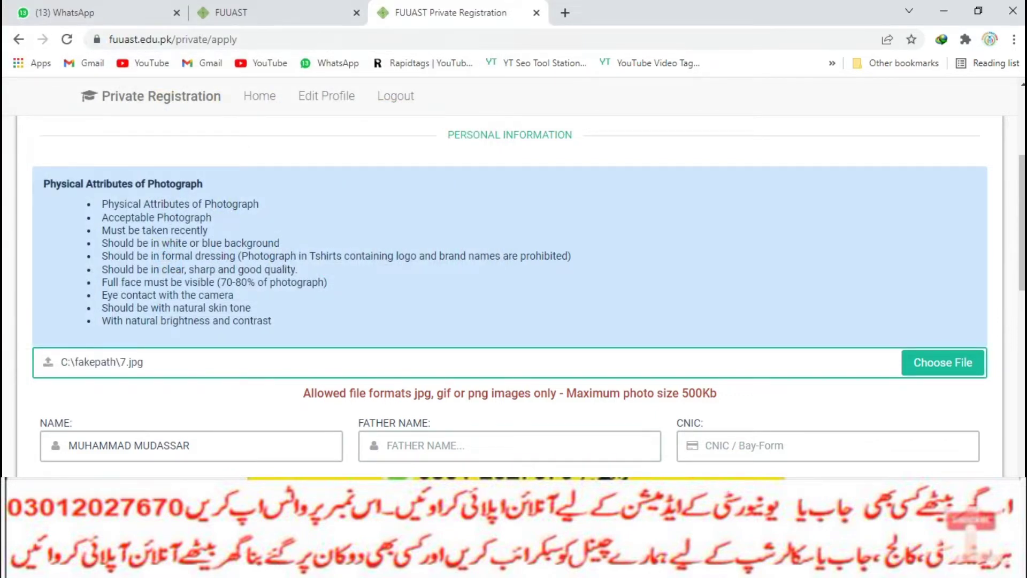
# Fill the father's name and CNIC number from saved suggestions
pyautogui.click(387, 445)
pyautogui.press('Down')
pyautogui.press('Down')
pyautogui.press('Down')
pyautogui.press('Down')
pyautogui.press('Down')
pyautogui.press('Up')
pyautogui.press('Down')
pyautogui.press('Return')
pyautogui.press('Tab')
pyautogui.press('Down')
pyautogui.press('Down')
pyautogui.press('Down')
pyautogui.press('Down')
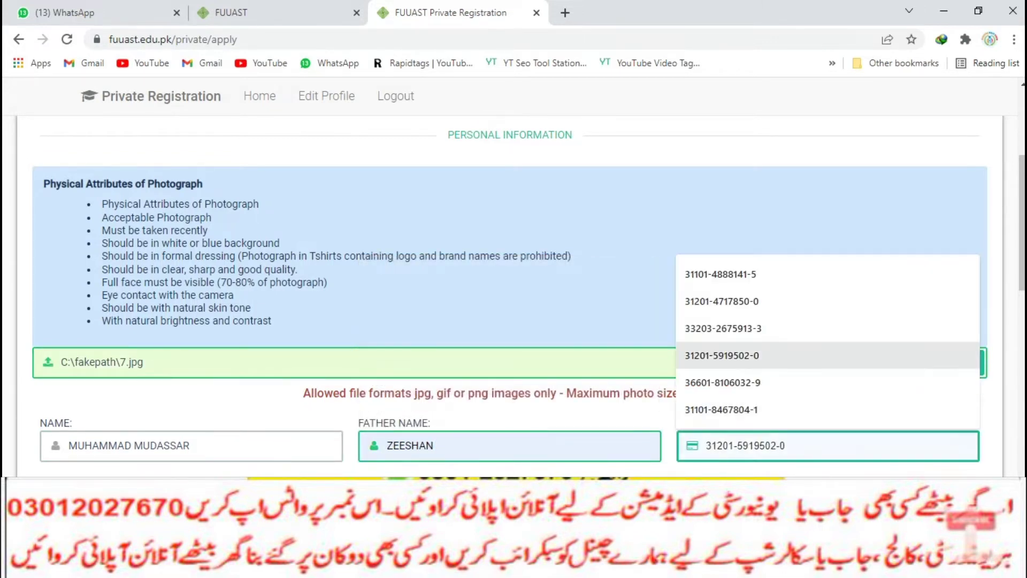
pyautogui.press('Return')
pyautogui.scroll(-3, 514, 297)
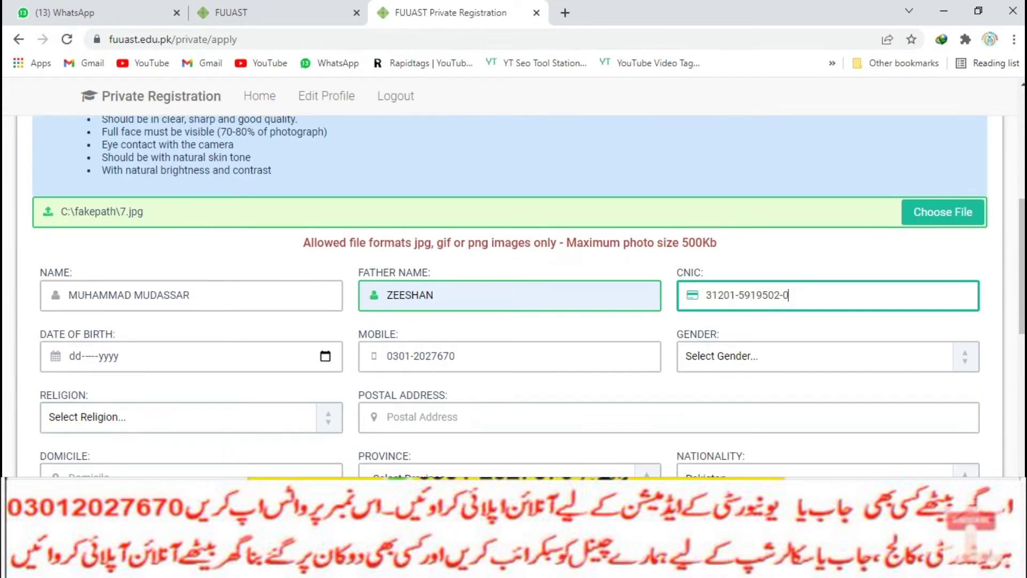
pyautogui.click(325, 356)
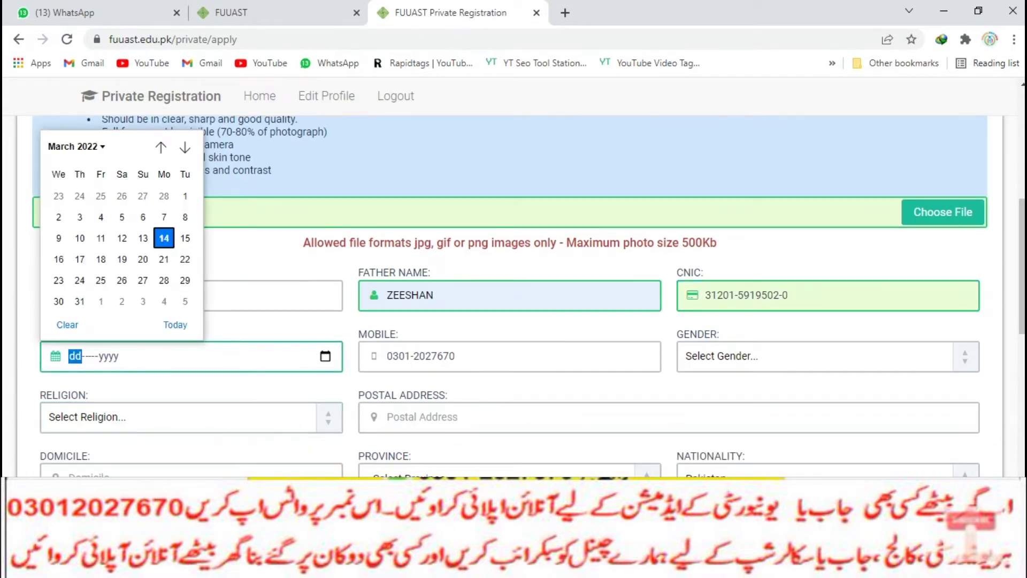
pyautogui.click(72, 146)
pyautogui.scroll(10, 115, 248)
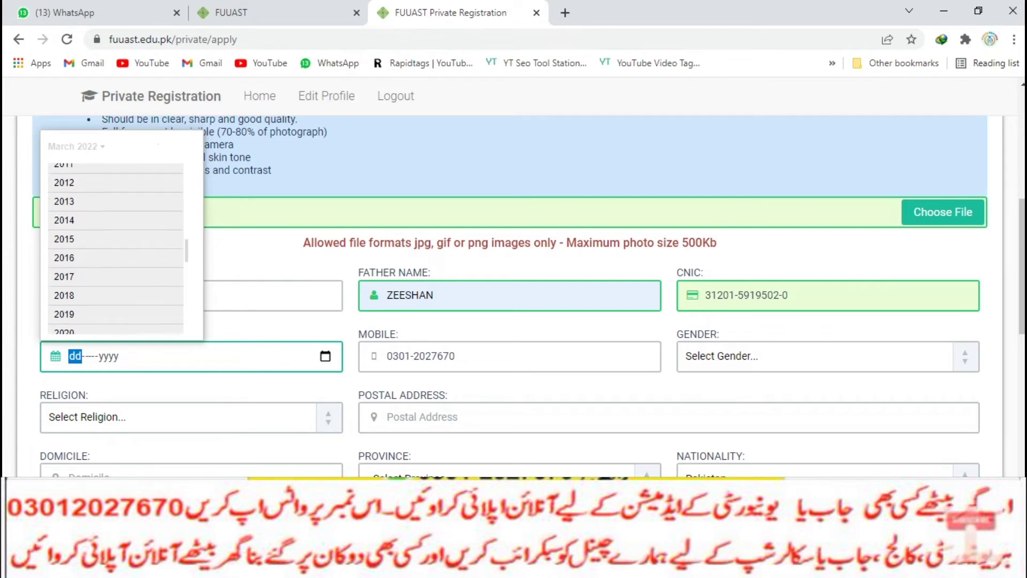
pyautogui.scroll(5, 116, 251)
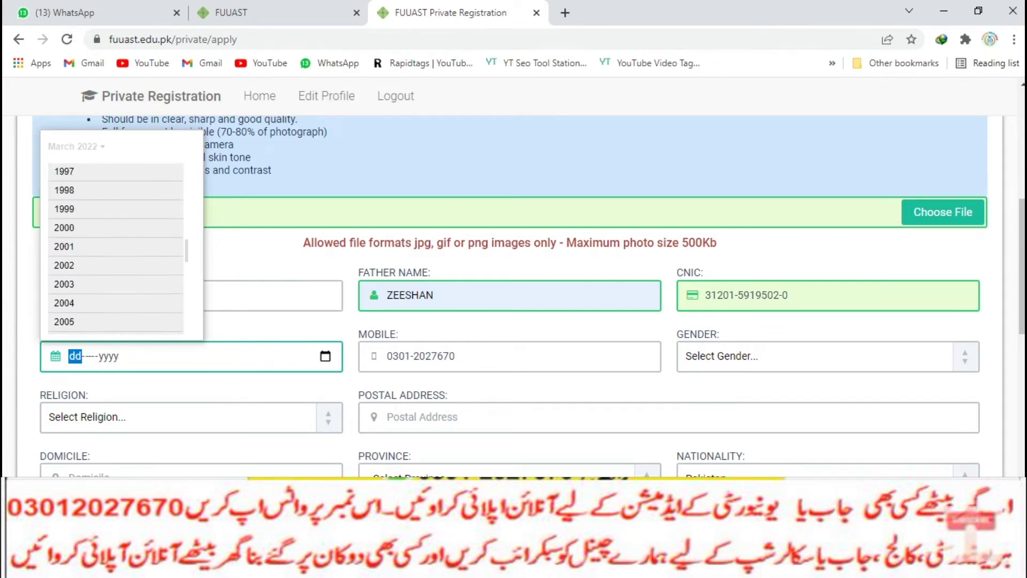
pyautogui.click(64, 234)
pyautogui.click(135, 248)
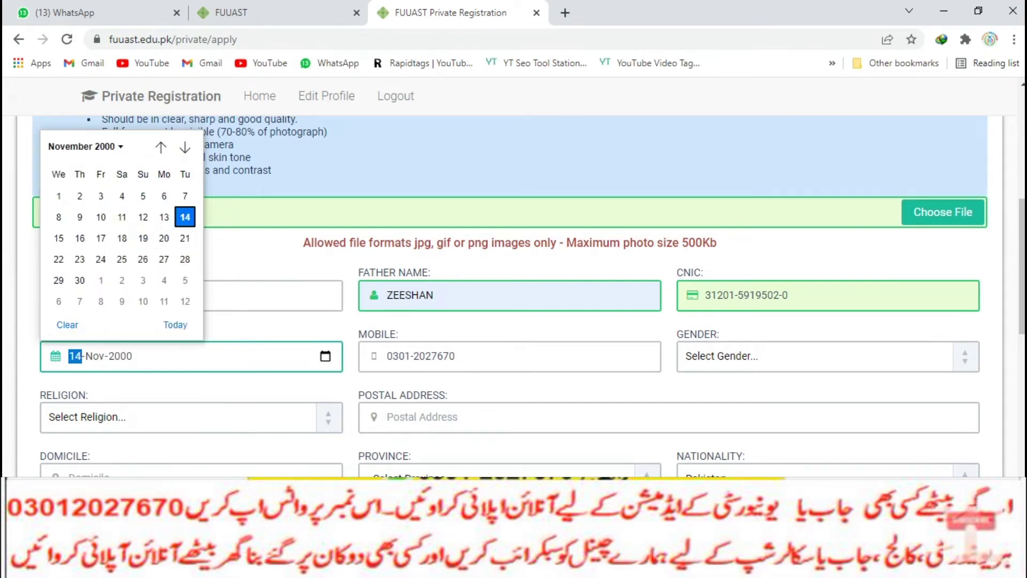
pyautogui.click(163, 280)
# Set the gender to Male
pyautogui.press('Tab')
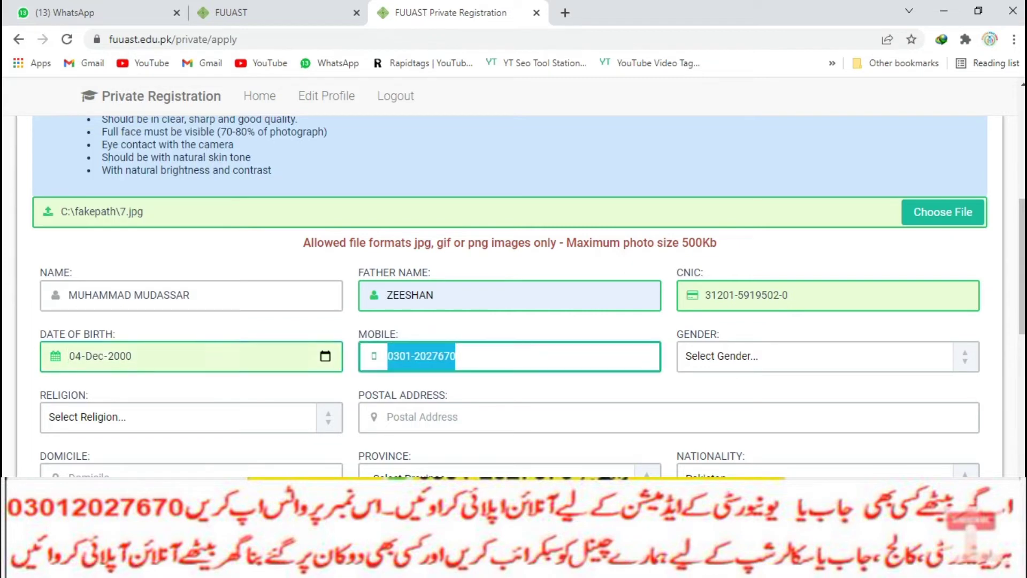
pyautogui.click(813, 356)
pyautogui.press('Down')
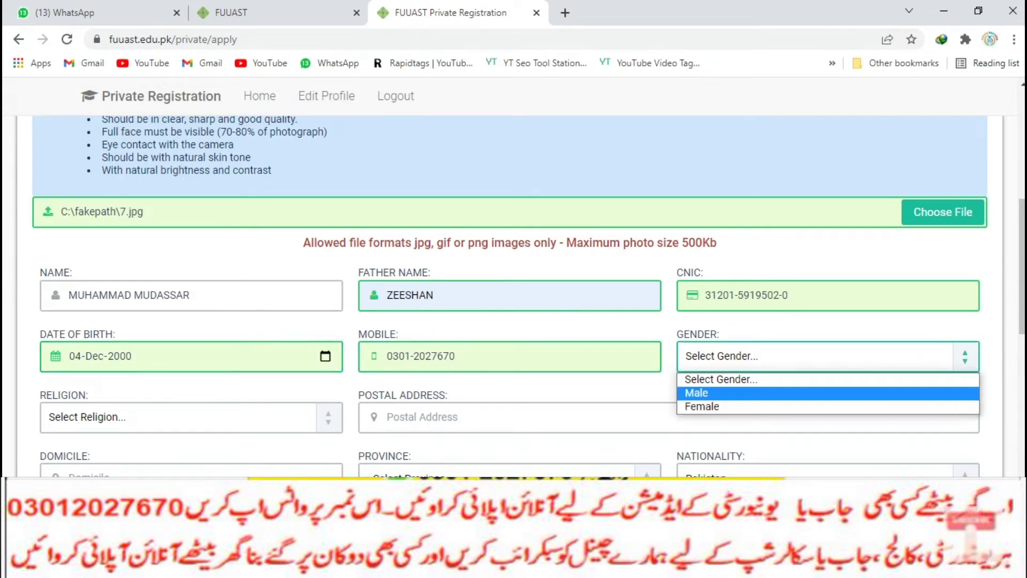
pyautogui.press('Return')
# Replace the postal address with 'bwn'
pyautogui.scroll(-3, 514, 294)
pyautogui.click(481, 266)
pyautogui.write('4')
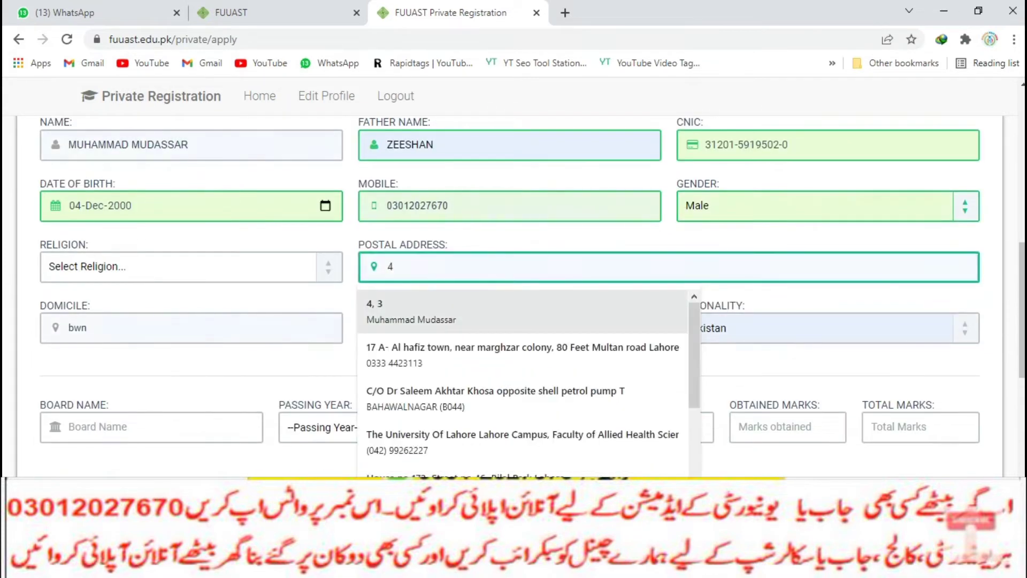
pyautogui.press('Tab')
pyautogui.scroll(-1, 514, 294)
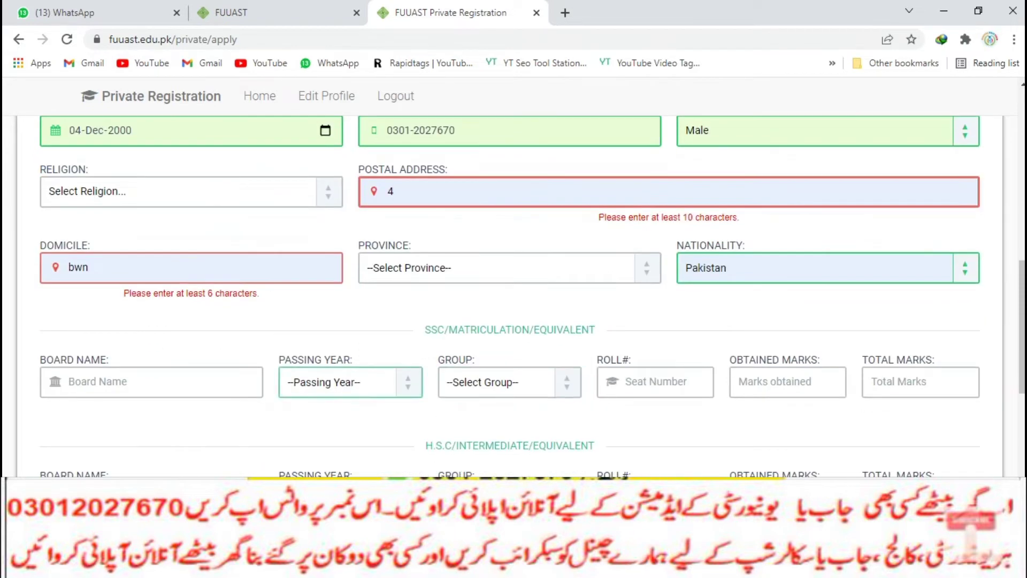
pyautogui.click(393, 192)
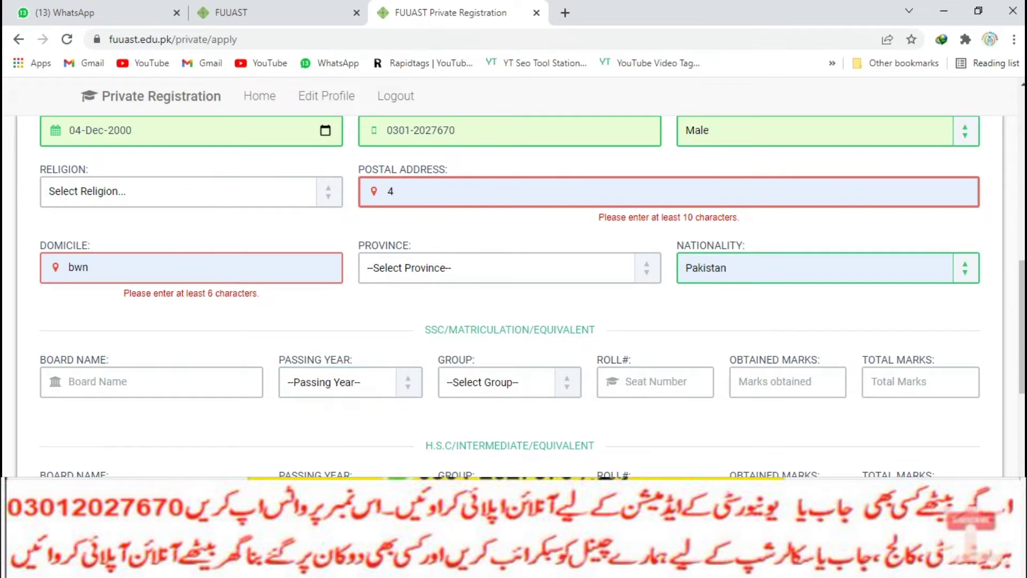
pyautogui.scroll(-2, 513, 294)
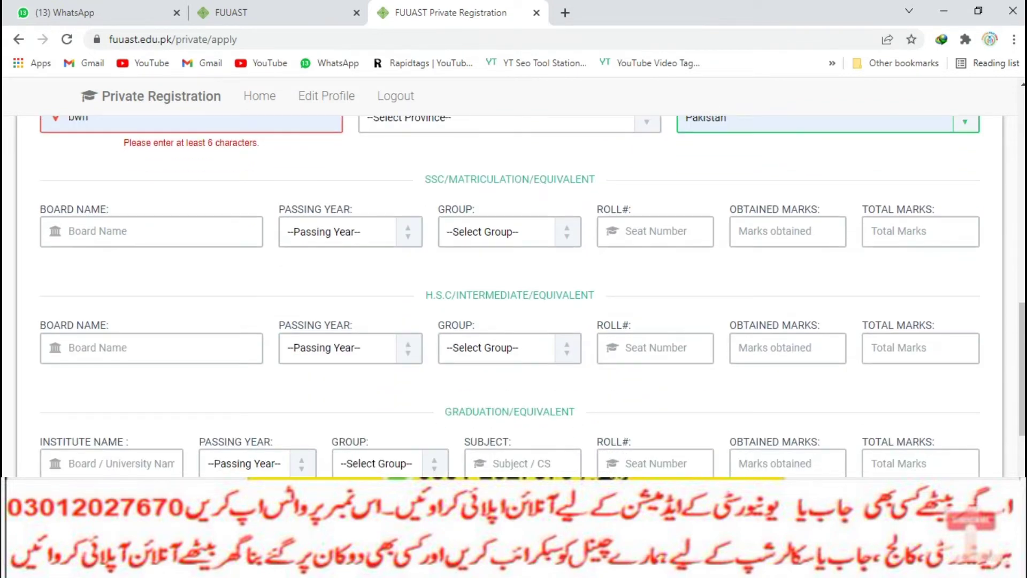
pyautogui.scroll(-6, 514, 294)
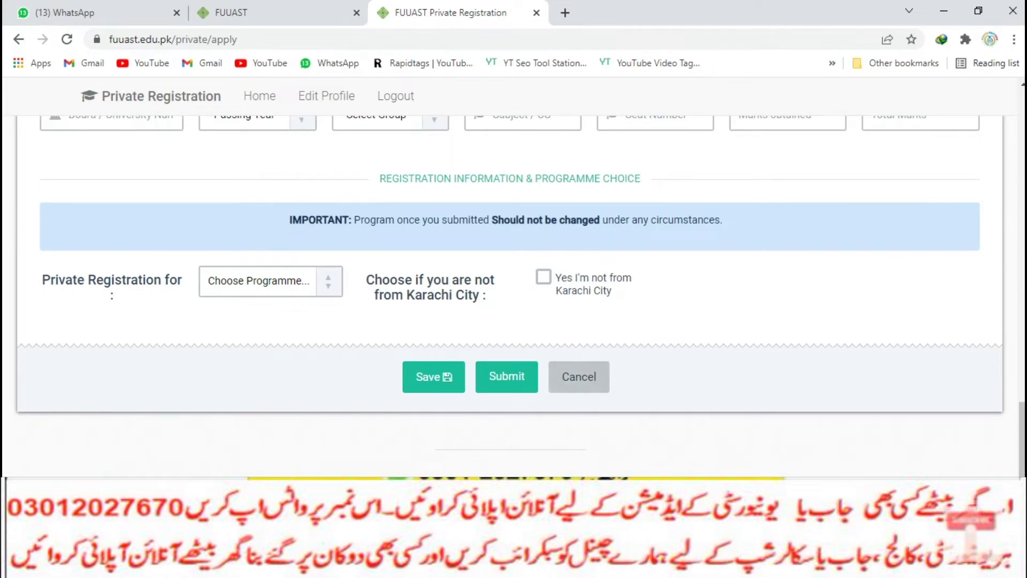
pyautogui.scroll(15, 513, 294)
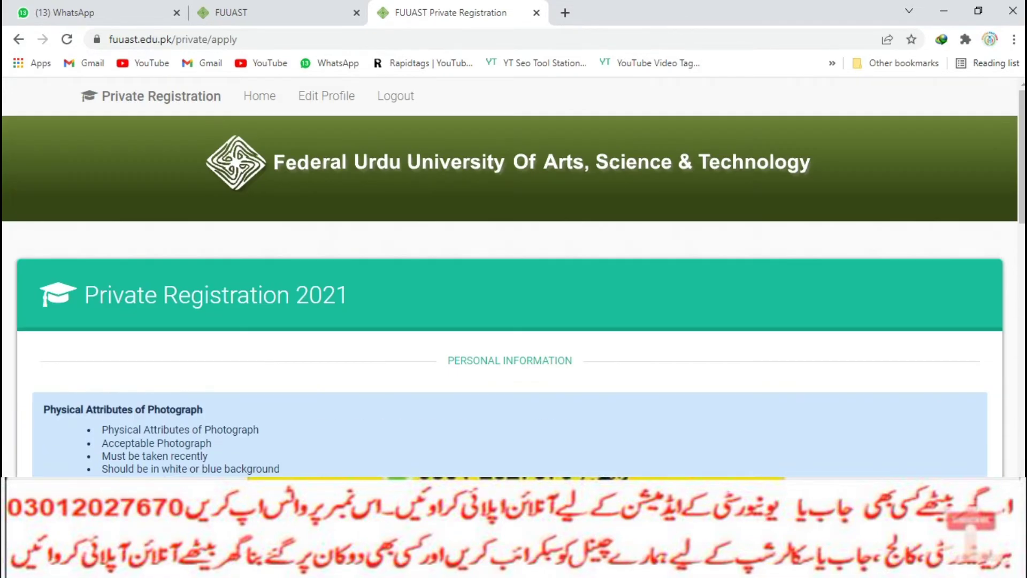
pyautogui.scroll(-15, 514, 294)
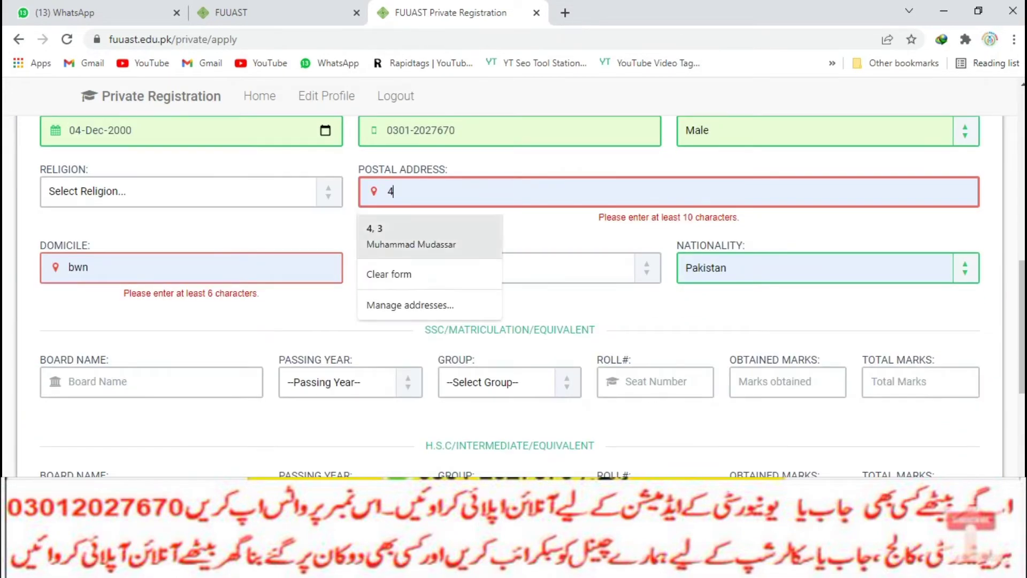
pyautogui.press('Escape')
pyautogui.press('BackSpace')
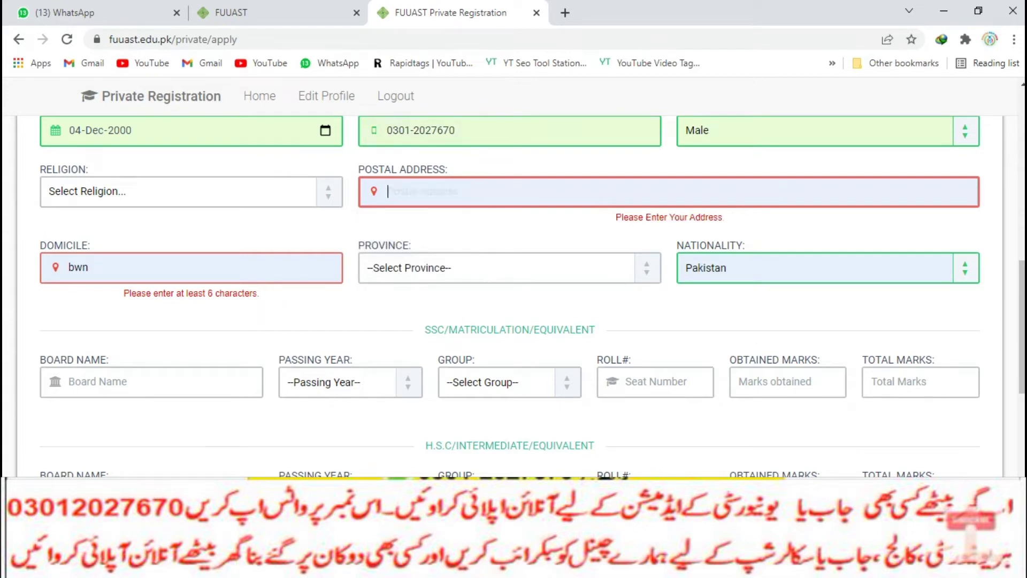
pyautogui.write('bwn')
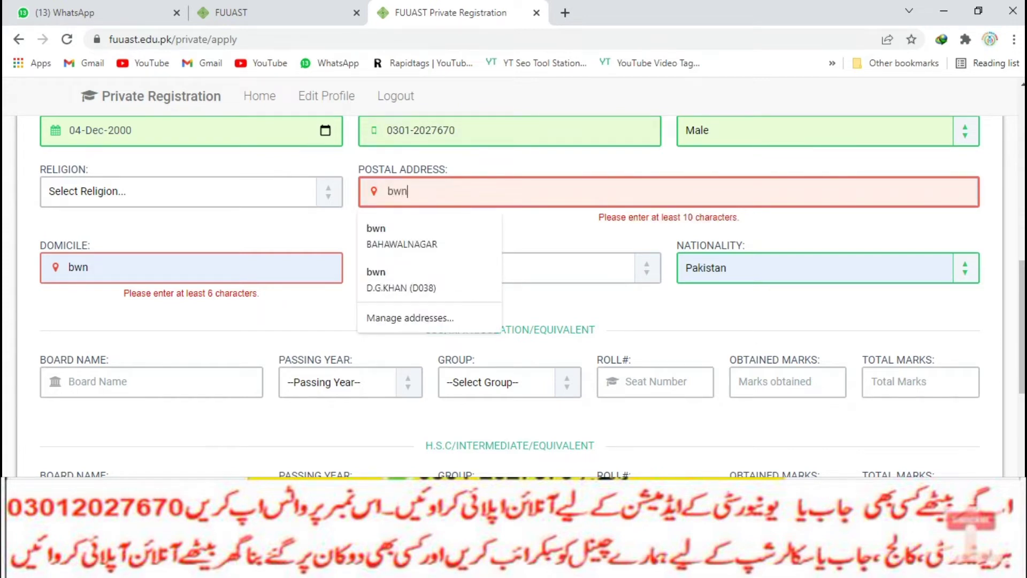
# Set the province to Punjab, leaving nationality as Pakistan
pyautogui.press('Tab')
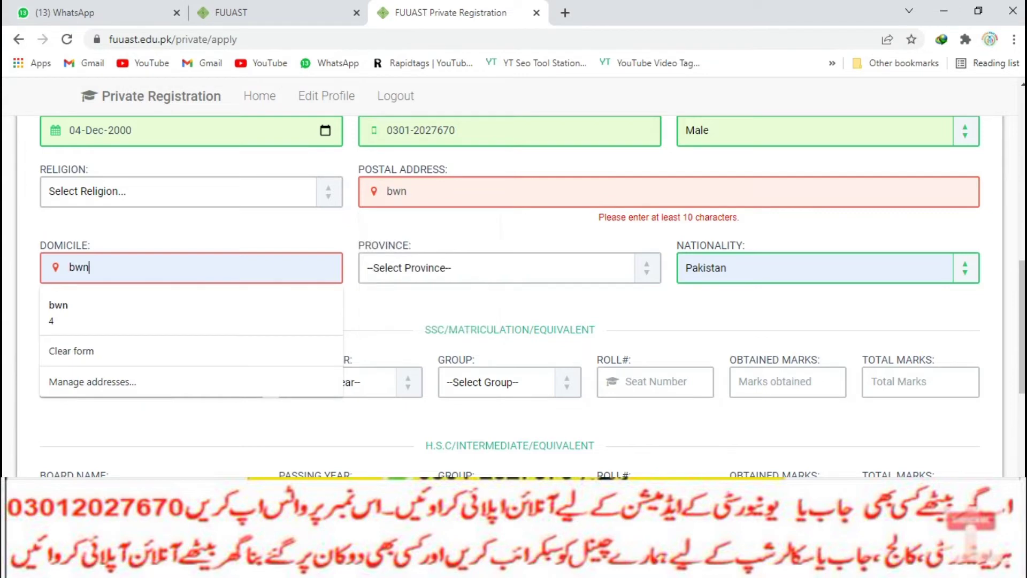
pyautogui.press('Tab')
pyautogui.hotkey('alt', 'Down')
pyautogui.press('Down')
pyautogui.press('Down')
pyautogui.press('Down')
pyautogui.press('Down')
pyautogui.press('Down')
pyautogui.press('Down')
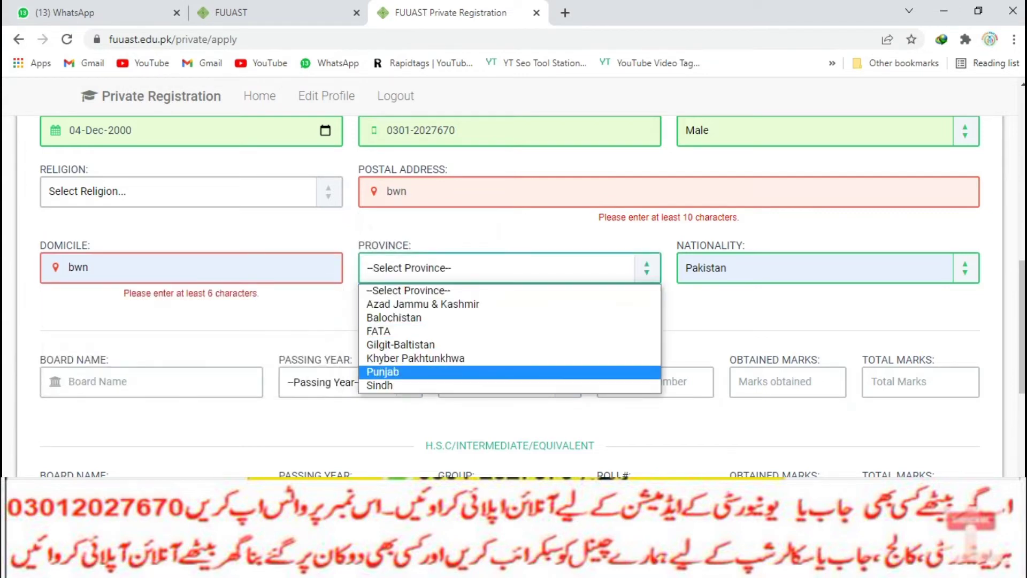
pyautogui.press('Return')
pyautogui.hotkey('alt', 'Down')
pyautogui.press('Down')
pyautogui.press('Down')
pyautogui.press('Down')
pyautogui.press('Down')
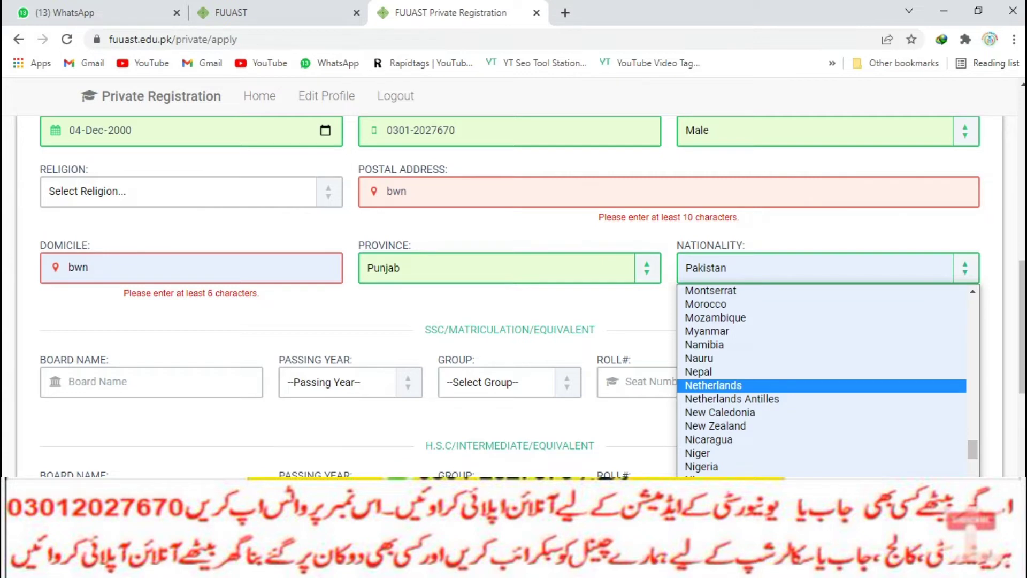
pyautogui.press('Escape')
# Fill the matric row: bise lhr, 2015, Science, suggested roll number, marks 566/850
pyautogui.press('Tab')
pyautogui.press('Down')
pyautogui.press('Down')
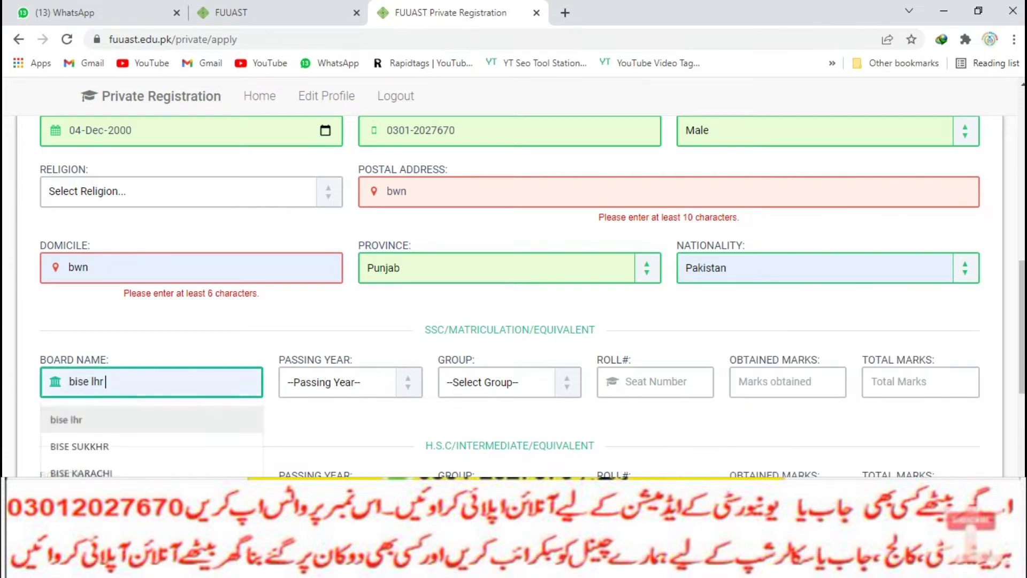
pyautogui.press('Tab')
pyautogui.hotkey('alt', 'Down')
pyautogui.press('Up')
pyautogui.press('Return')
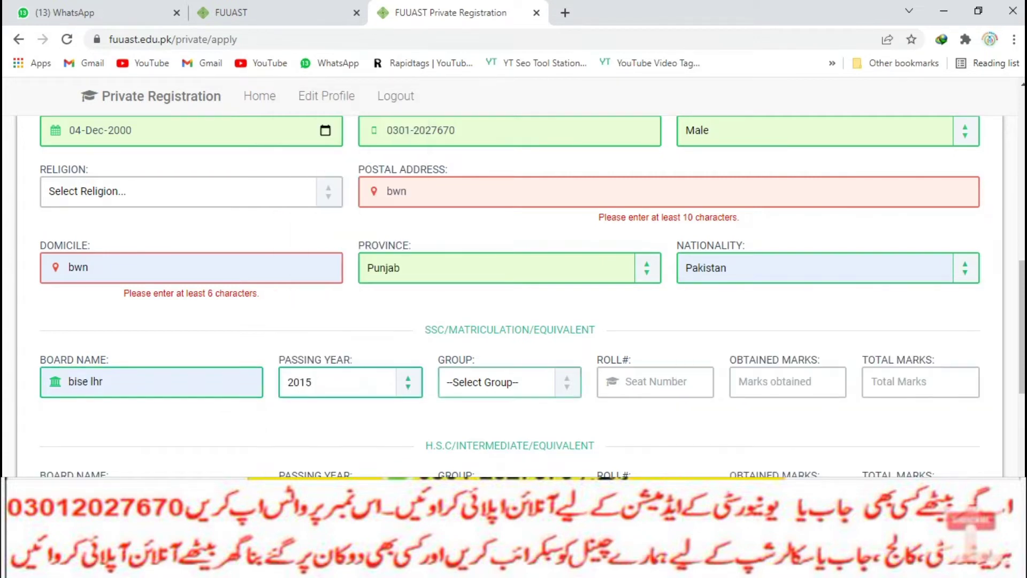
pyautogui.press('Tab')
pyautogui.hotkey('alt', 'Down')
pyautogui.press('Down')
pyautogui.press('Return')
pyautogui.press('Tab')
pyautogui.press('Down')
pyautogui.press('Tab')
pyautogui.press('Down')
pyautogui.press('Return')
pyautogui.press('Tab')
pyautogui.press('Down')
pyautogui.press('Return')
pyautogui.scroll(-3, 513, 294)
# Fill the intermediate row: BISE KARACHI, 2017, Pre-Medical, suggested roll number, marks 621/1100
pyautogui.press('Tab')
pyautogui.press('Down')
pyautogui.press('Return')
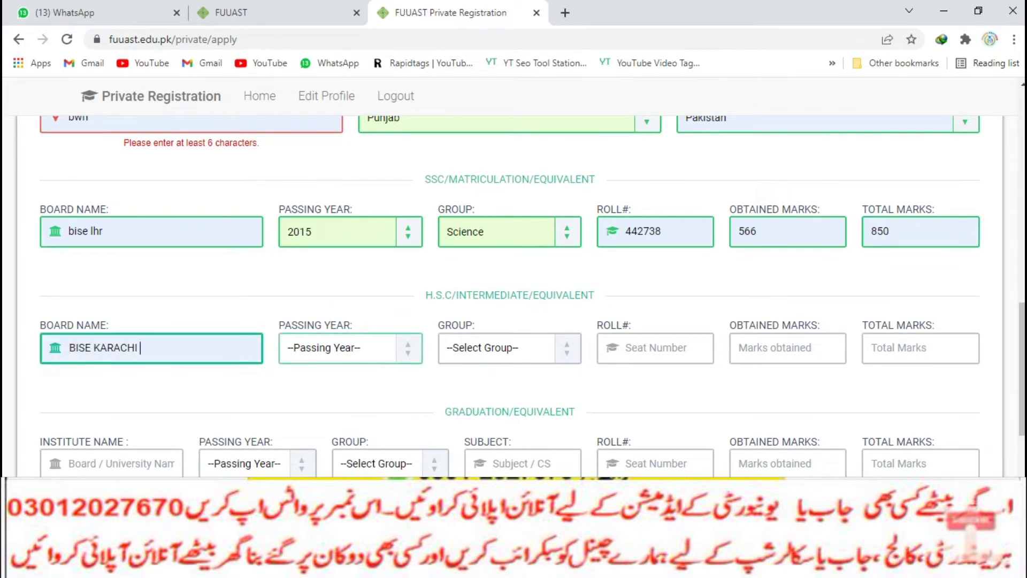
pyautogui.press('Tab')
pyautogui.hotkey('alt', 'Down')
pyautogui.press('Up')
pyautogui.press('Return')
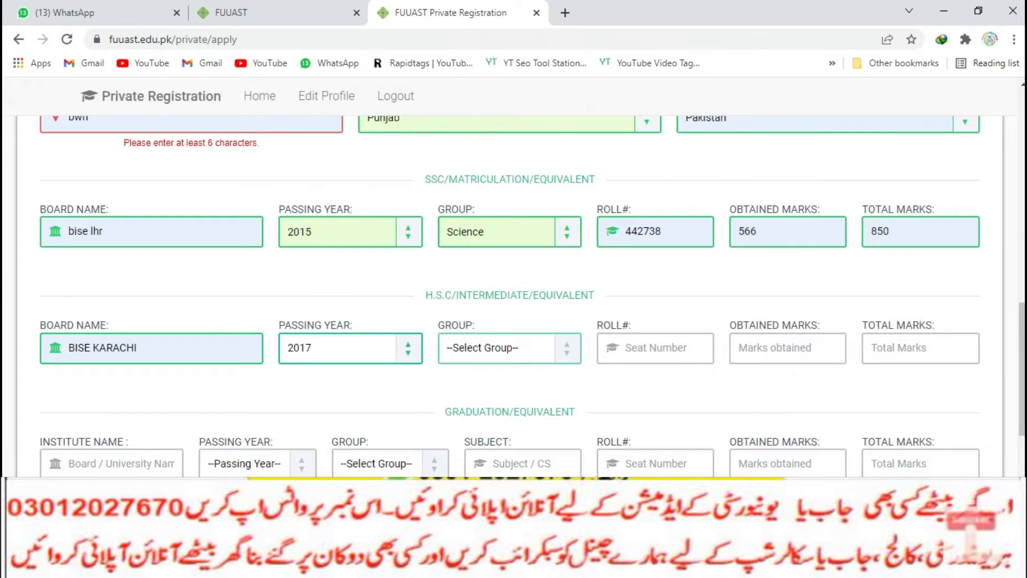
pyautogui.press('Tab')
pyautogui.hotkey('alt', 'Down')
pyautogui.press('Down')
pyautogui.press('Return')
pyautogui.press('Tab')
pyautogui.press('Down')
pyautogui.press('Return')
pyautogui.press('Tab')
pyautogui.press('Down')
pyautogui.press('Return')
pyautogui.press('Tab')
pyautogui.press('Down')
pyautogui.press('Return')
pyautogui.scroll(-1, 514, 297)
# Set the graduation institute to karachi uni, passing year 2020, group B.A
pyautogui.click(111, 388)
pyautogui.write('ba')
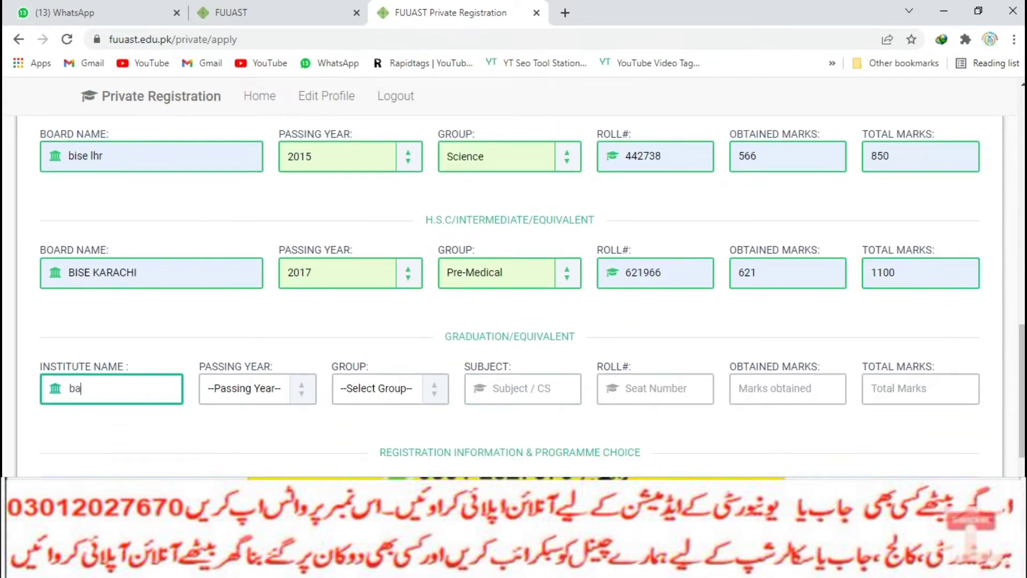
pyautogui.press('BackSpace')
pyautogui.write('kae')
pyautogui.write('r')
pyautogui.press('BackSpace')
pyautogui.press('BackSpace')
pyautogui.write('rachin uni')
pyautogui.click(257, 388)
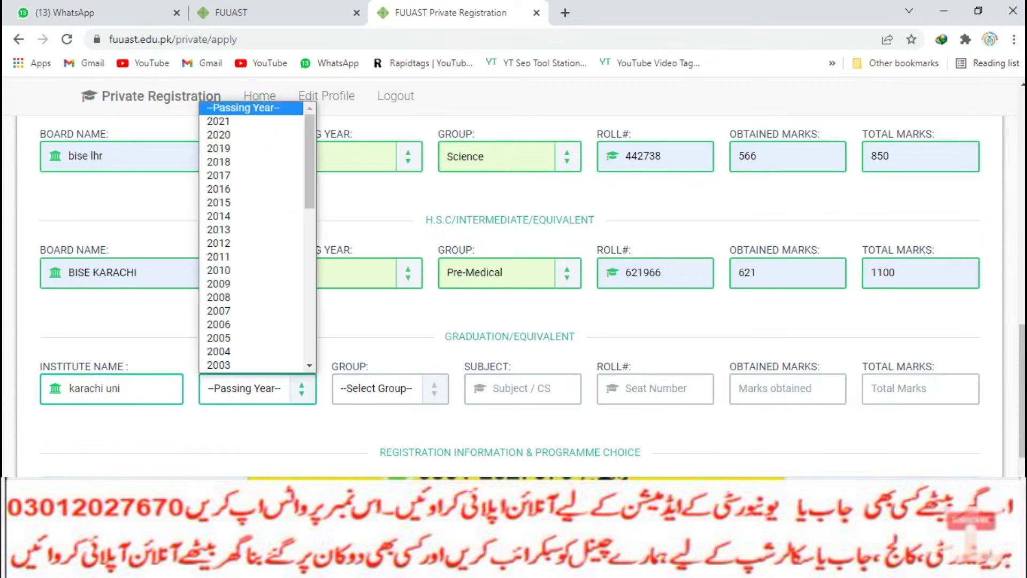
pyautogui.click(225, 137)
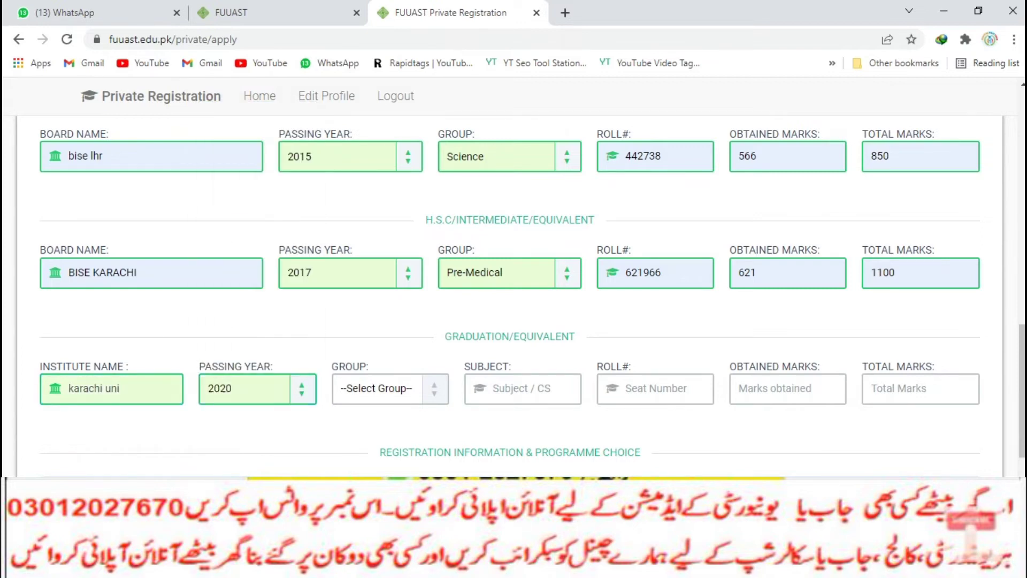
pyautogui.click(390, 388)
pyautogui.press('Down')
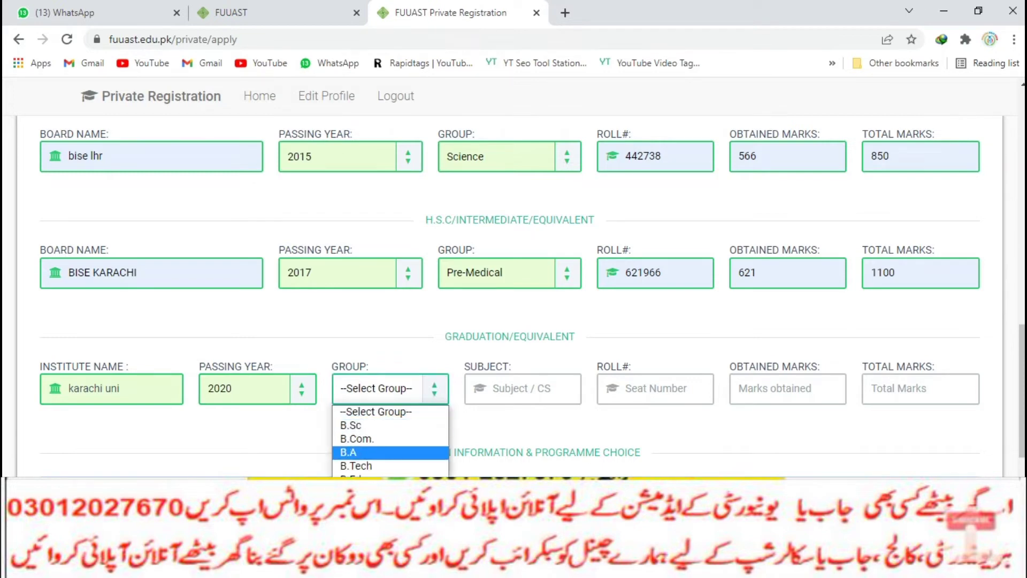
pyautogui.press('Return')
# Enter graduation subject 'ba in arts', roll number 20202, and marks 590/800
pyautogui.click(522, 389)
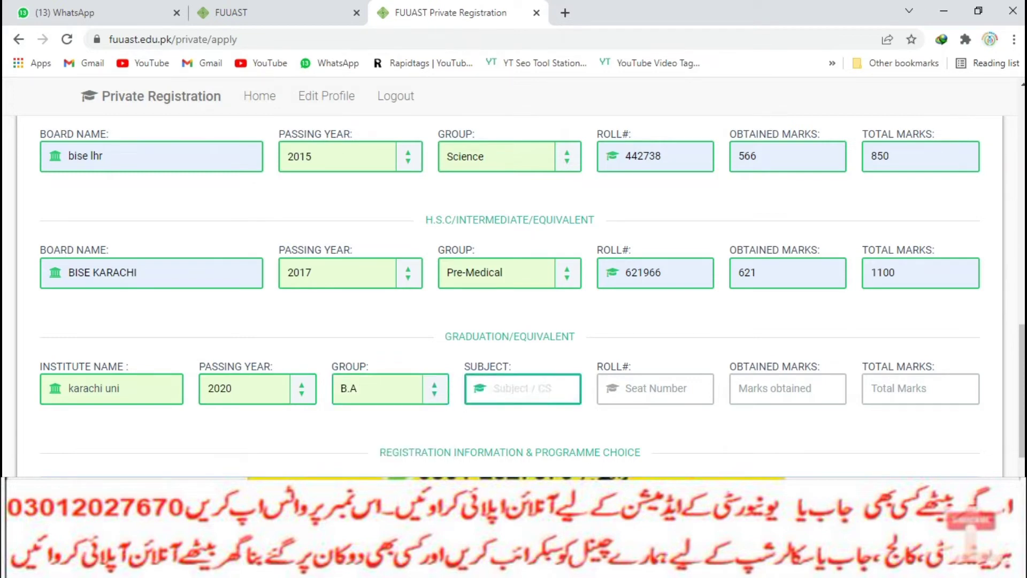
pyautogui.write('ba in arts')
pyautogui.click(655, 388)
pyautogui.write('20202')
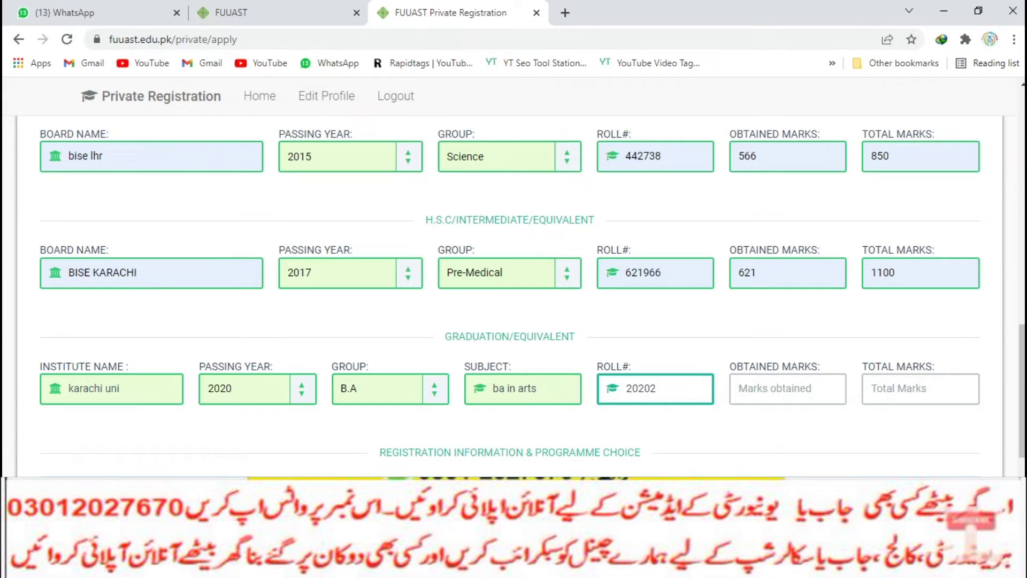
pyautogui.click(788, 388)
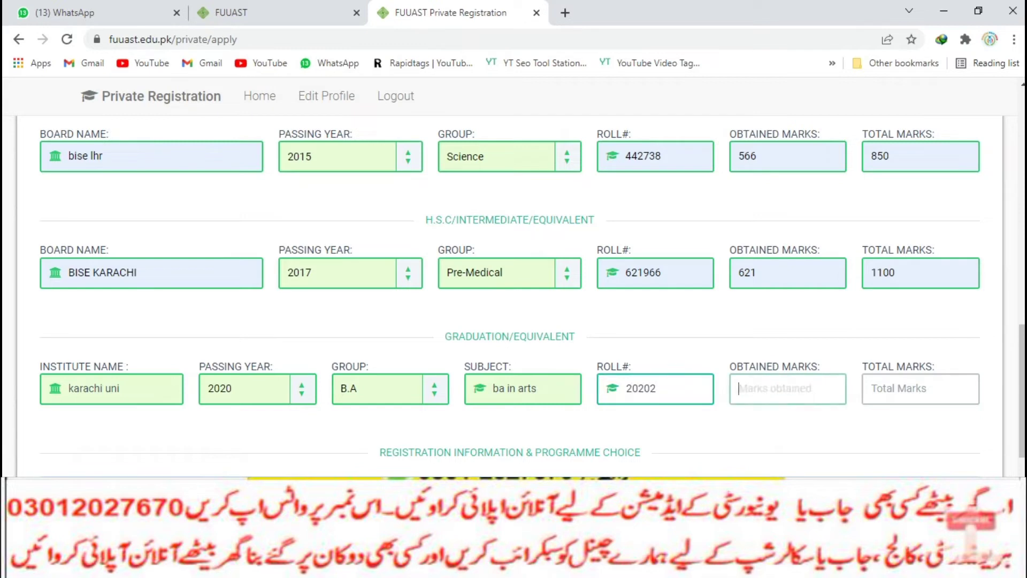
pyautogui.write('5')
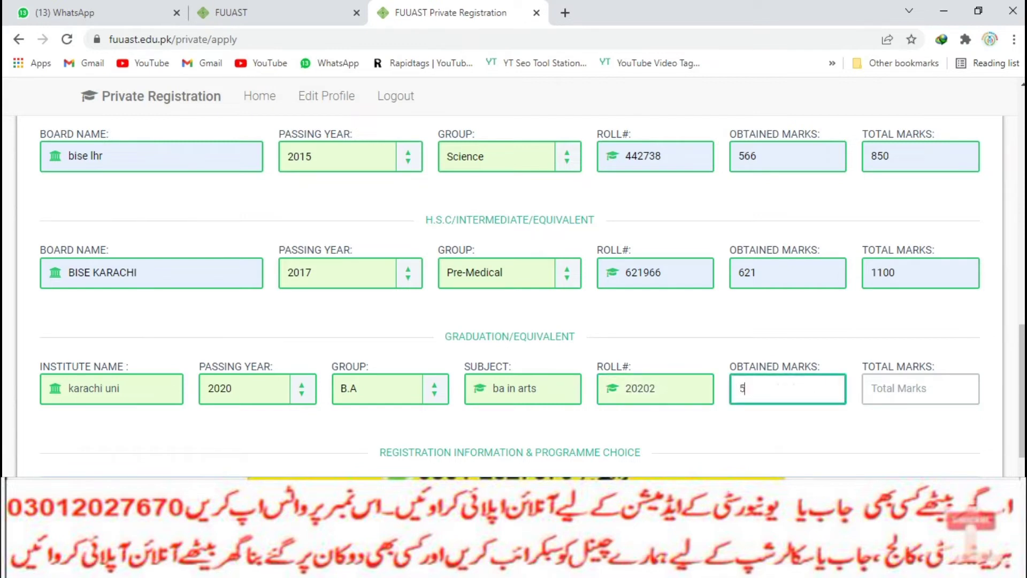
pyautogui.write('90')
pyautogui.click(920, 388)
pyautogui.write('800')
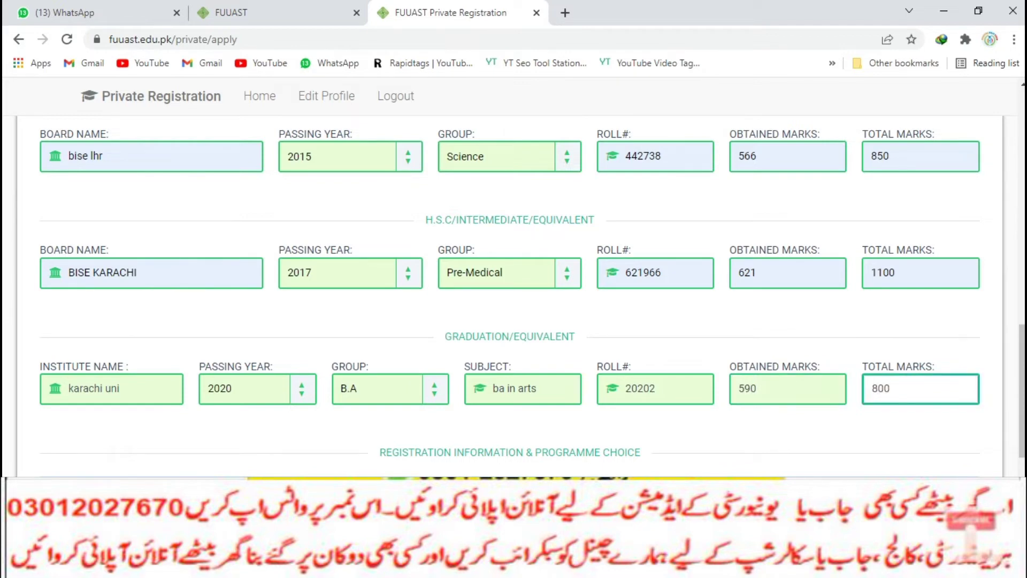
pyautogui.scroll(-4, 510, 294)
pyautogui.click(270, 329)
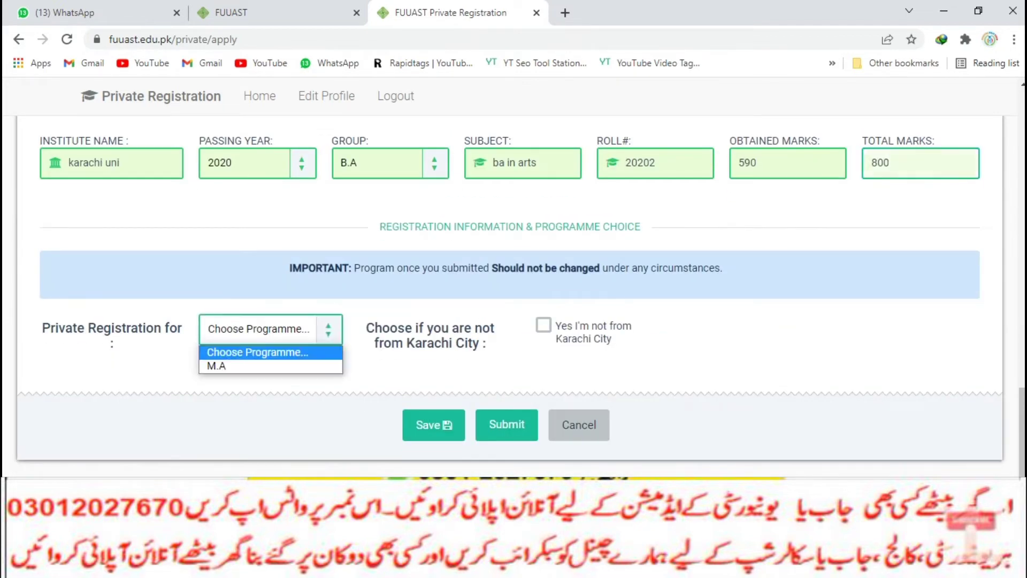
pyautogui.click(225, 364)
pyautogui.click(589, 329)
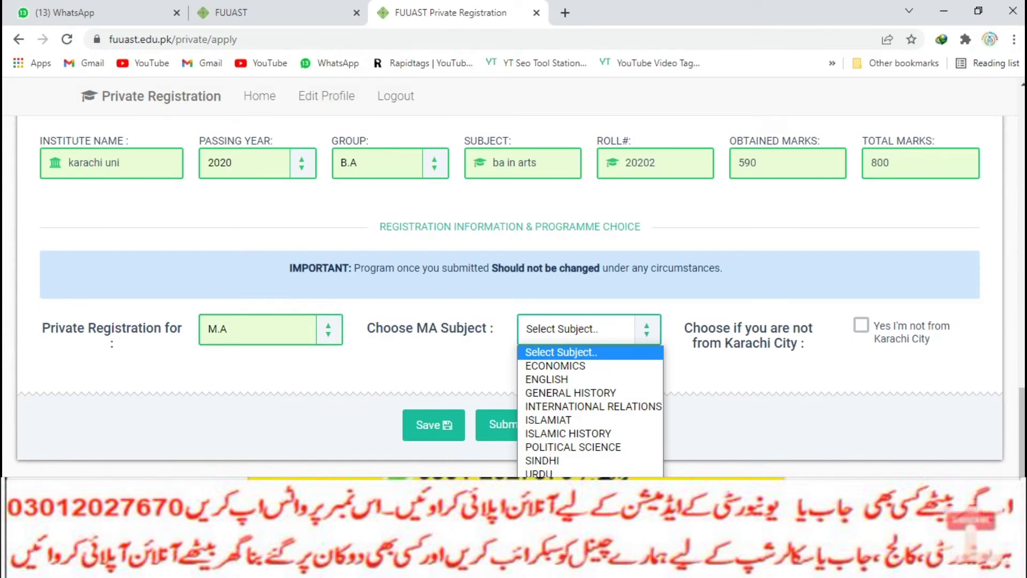
pyautogui.click(567, 379)
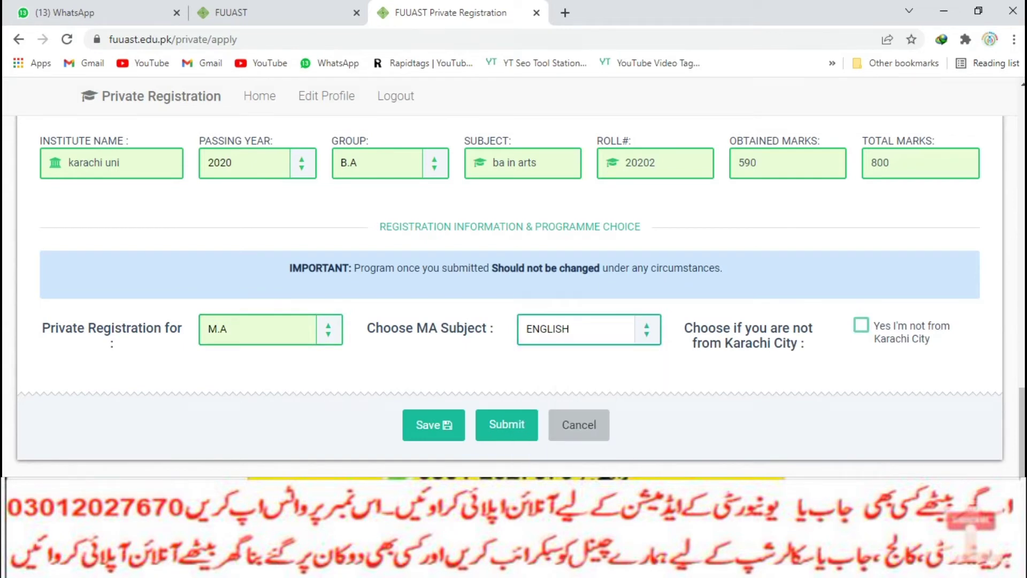
pyautogui.click(861, 325)
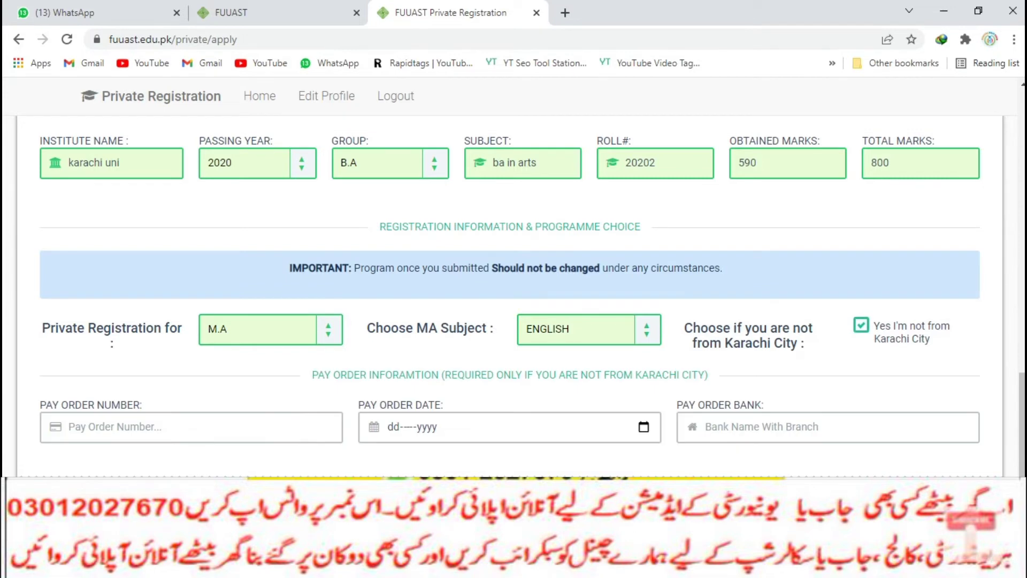
pyautogui.click(69, 426)
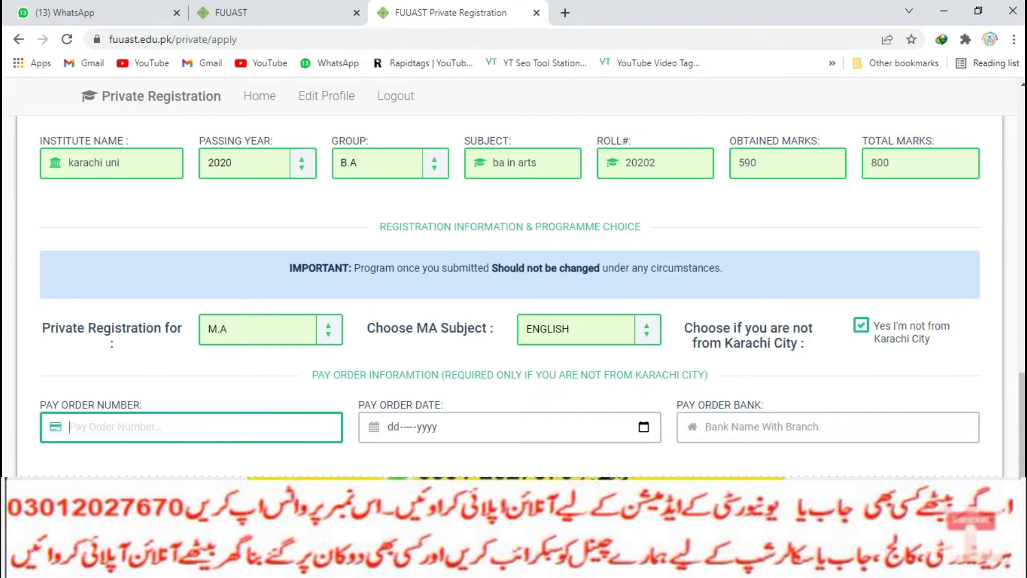
pyautogui.scroll(-3, 513, 292)
pyautogui.press('Tab')
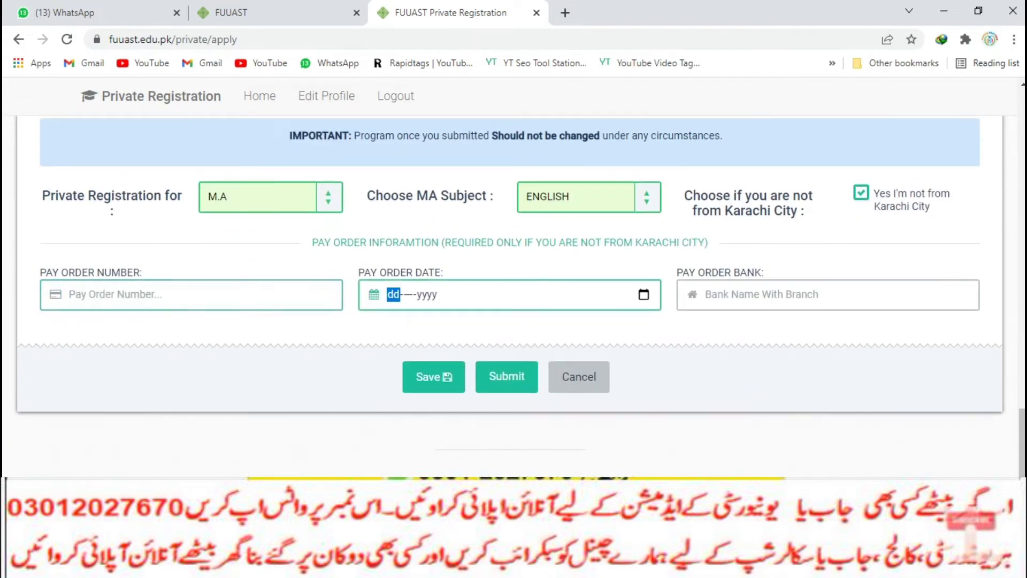
pyautogui.hotkey('shift', 'Tab')
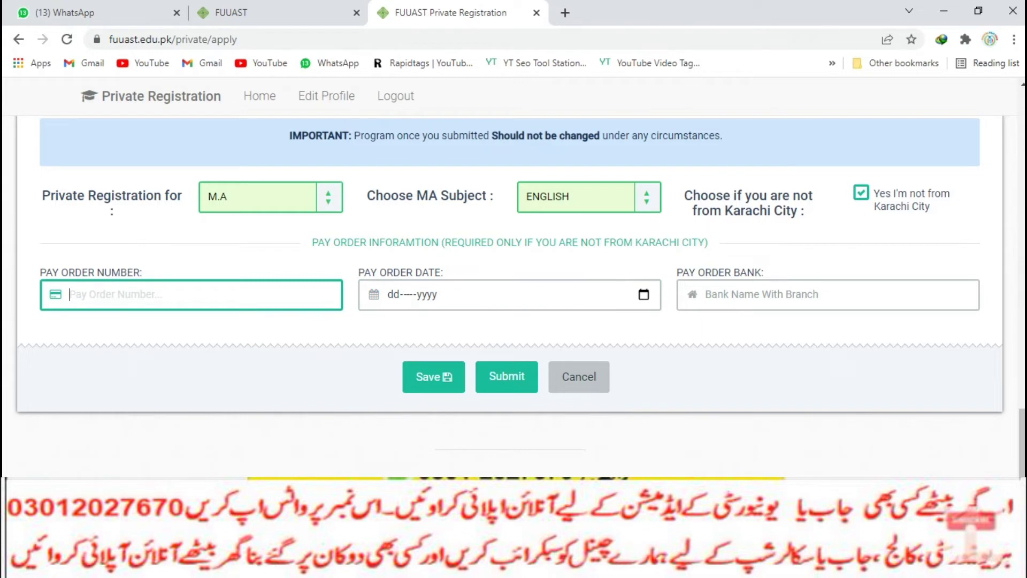
pyautogui.click(759, 295)
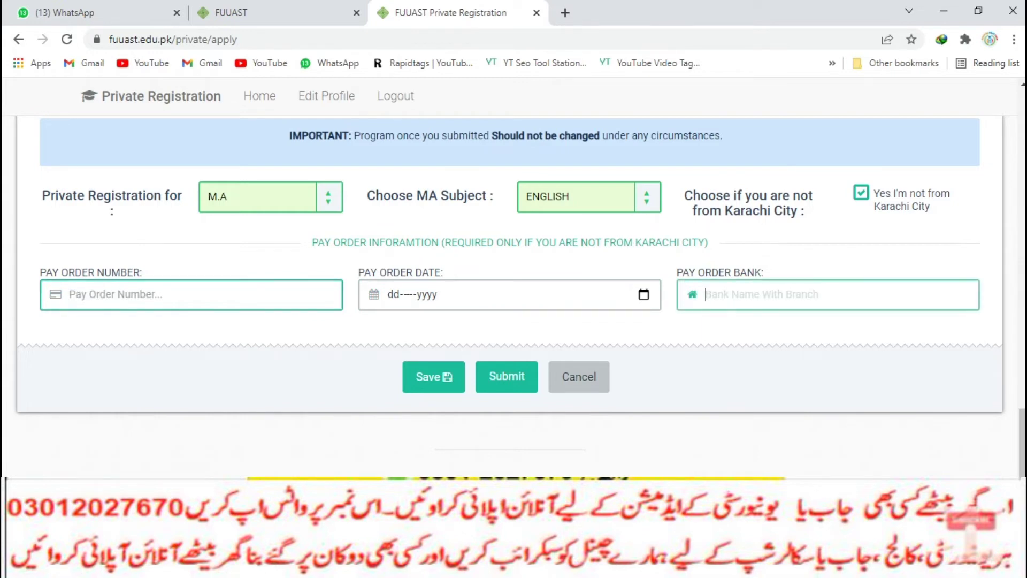
pyautogui.scroll(1, 520, 289)
pyautogui.scroll(1, 513, 294)
pyautogui.hotkey('shift', 'Tab')
pyautogui.hotkey('shift', 'Tab')
pyautogui.hotkey('shift', 'Tab')
pyautogui.hotkey('shift', 'Tab')
pyautogui.scroll(3, 514, 295)
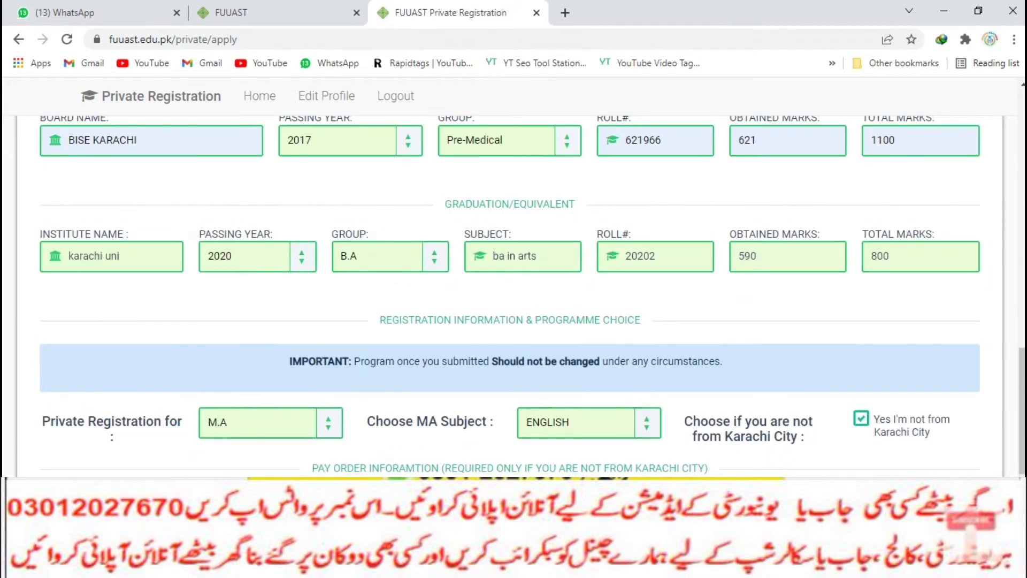
pyautogui.scroll(-4, 514, 294)
# Save the form, then enter pay order number 12222 and pay order date 14-Mar-2022
pyautogui.click(433, 377)
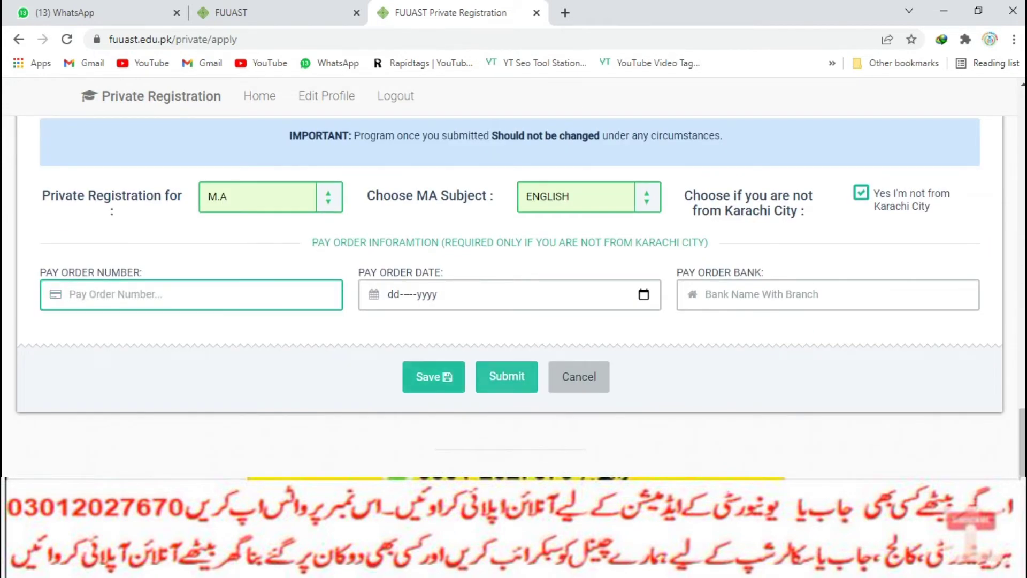
pyautogui.click(69, 291)
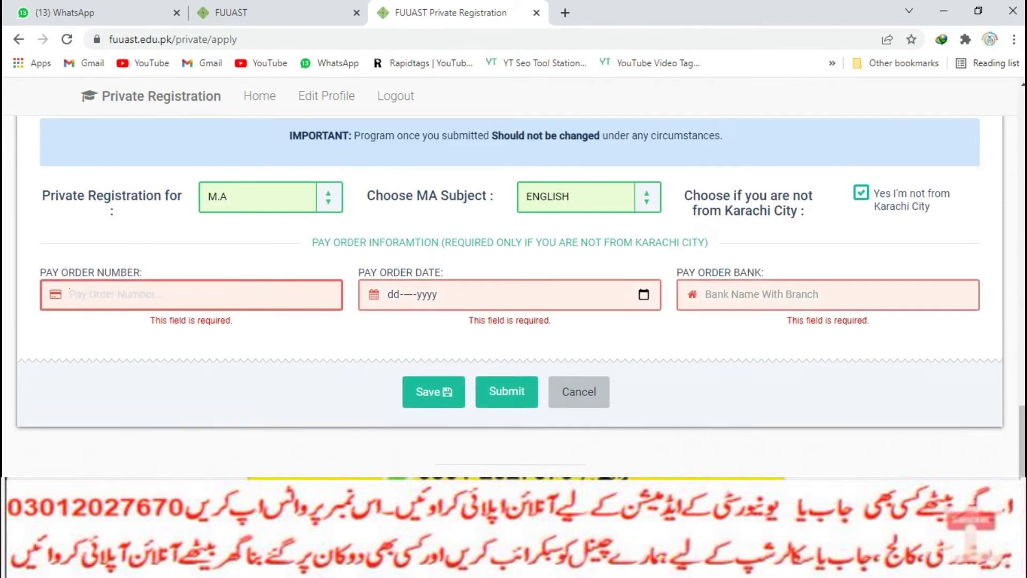
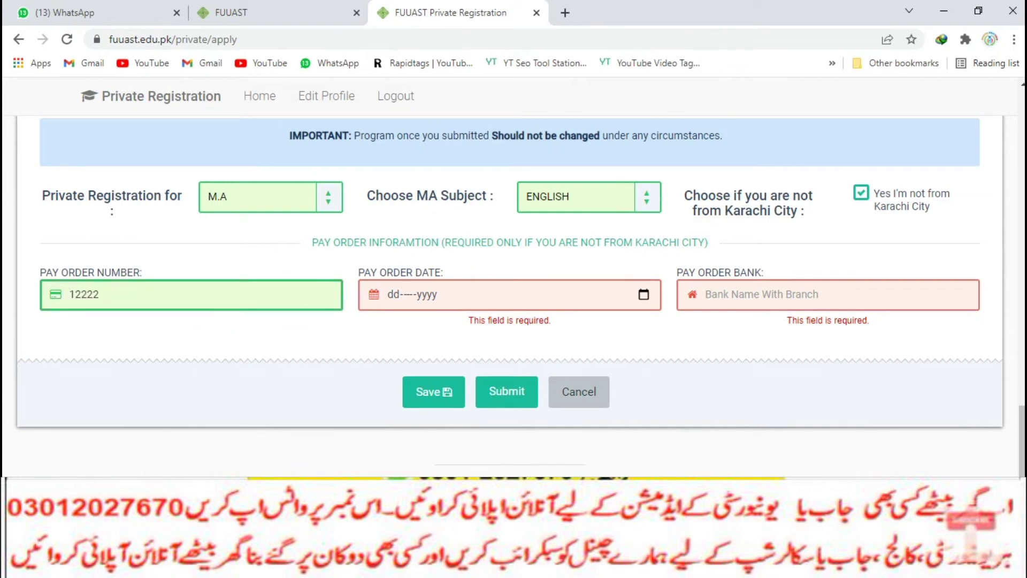
pyautogui.click(644, 294)
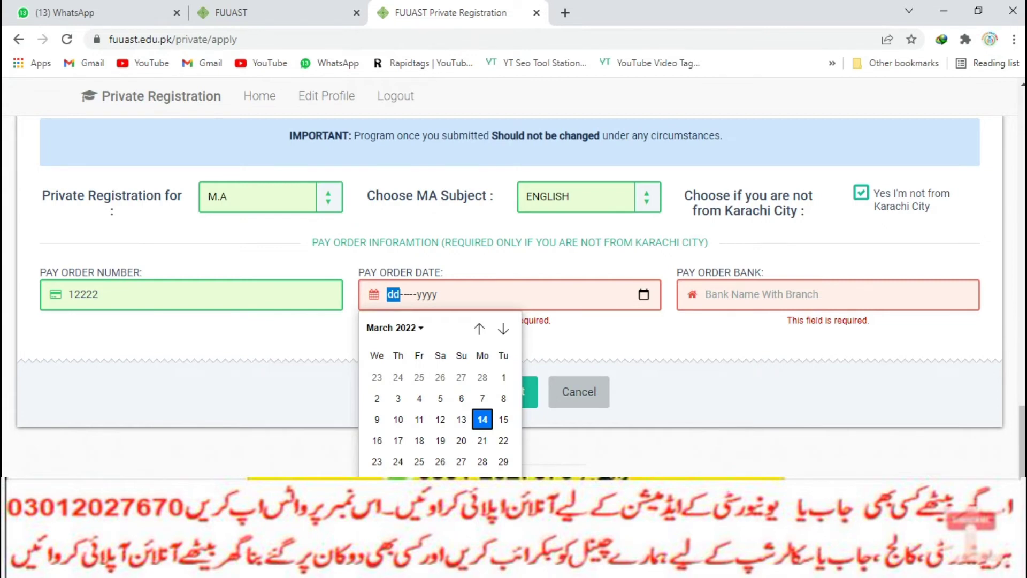
pyautogui.click(394, 400)
# Enter 'hbl' as the pay order bank
pyautogui.click(706, 293)
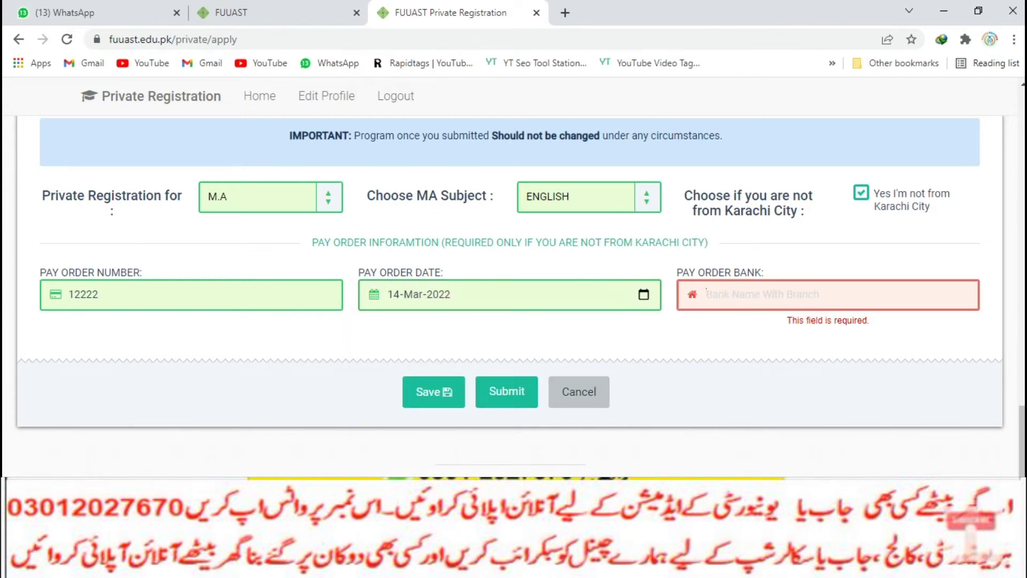
pyautogui.write('bank')
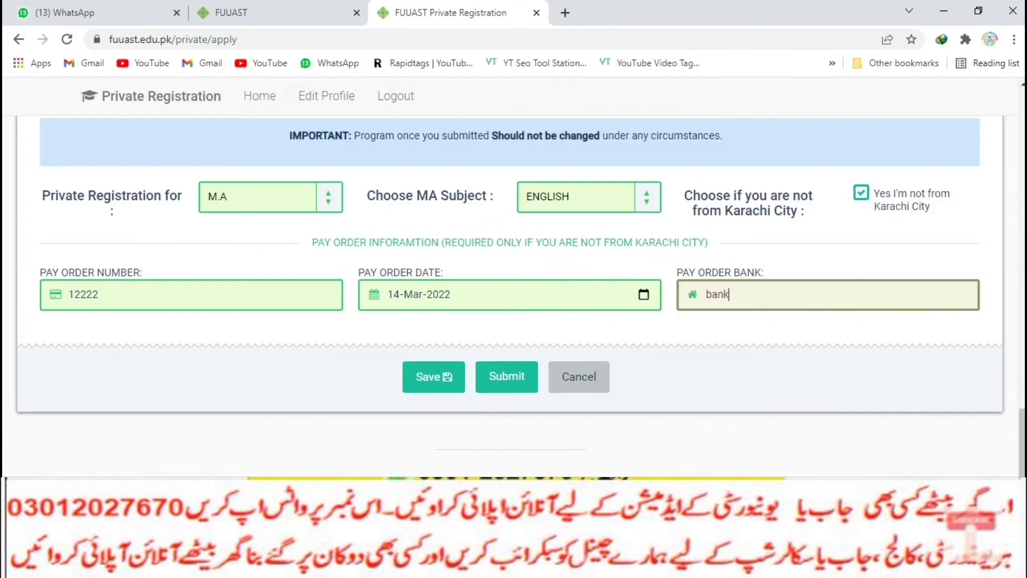
pyautogui.write(' h')
pyautogui.press('BackSpace')
pyautogui.press('BackSpace')
pyautogui.press('BackSpace')
pyautogui.press('BackSpace')
pyautogui.press('BackSpace')
pyautogui.press('BackSpace')
pyautogui.write('hbl')
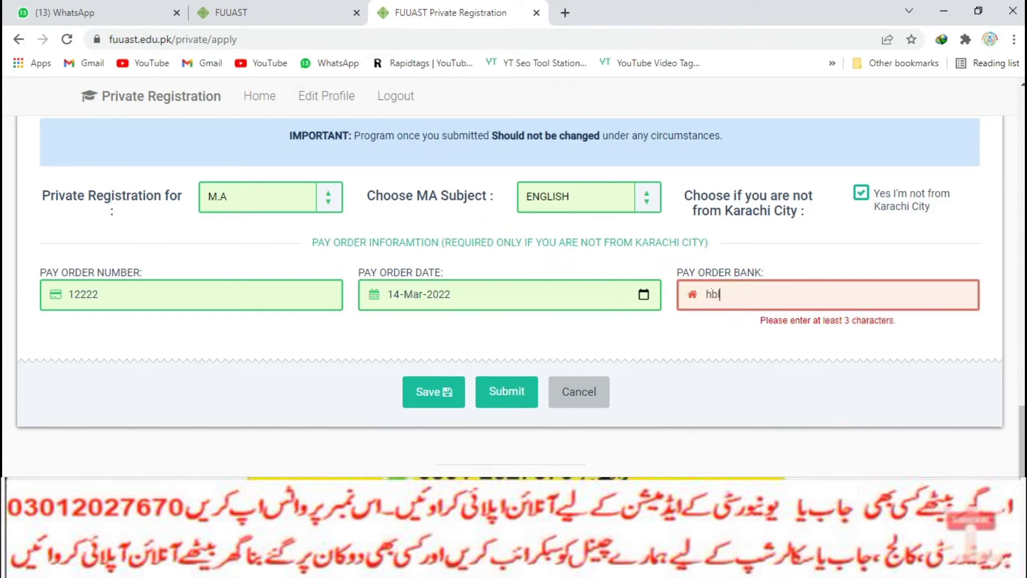
# Resubmit the form to reveal the errors and set Religion to Islam
pyautogui.press('Return')
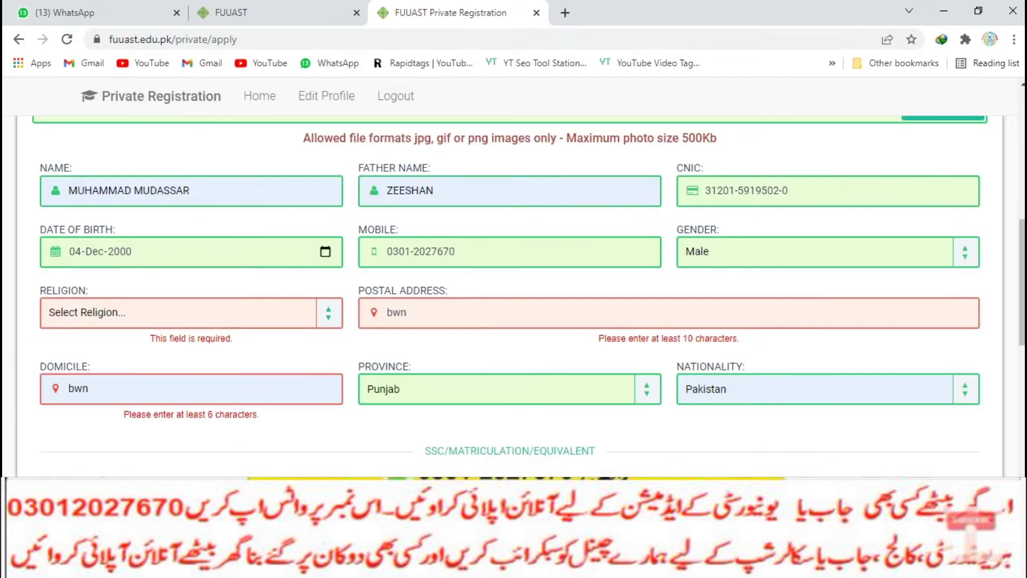
pyautogui.click(178, 312)
pyautogui.click(107, 350)
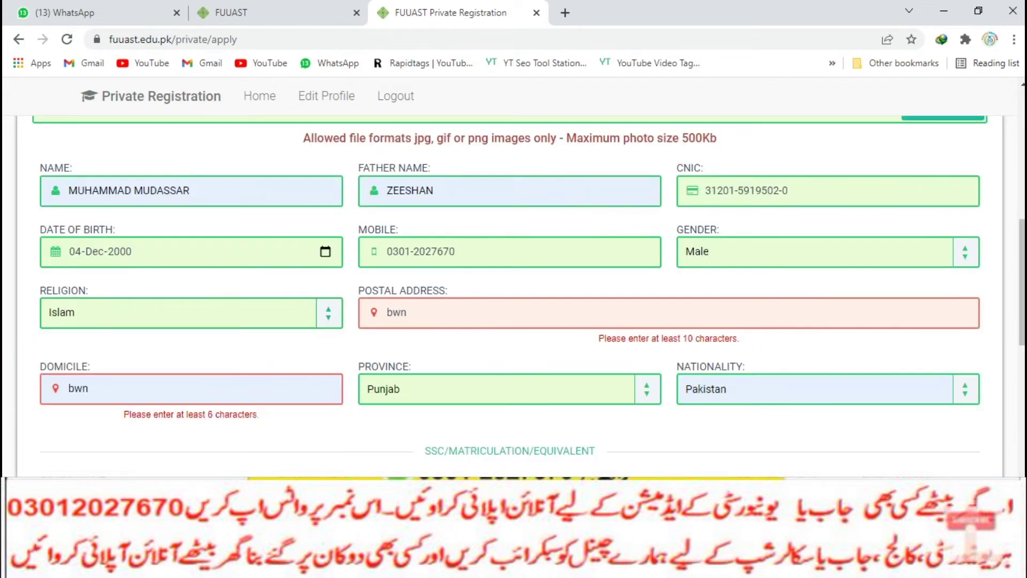
# Clear the too-short postal address and change Domicile to 'sahiwal'
pyautogui.press('BackSpace')
pyautogui.press('BackSpace')
pyautogui.press('BackSpace')
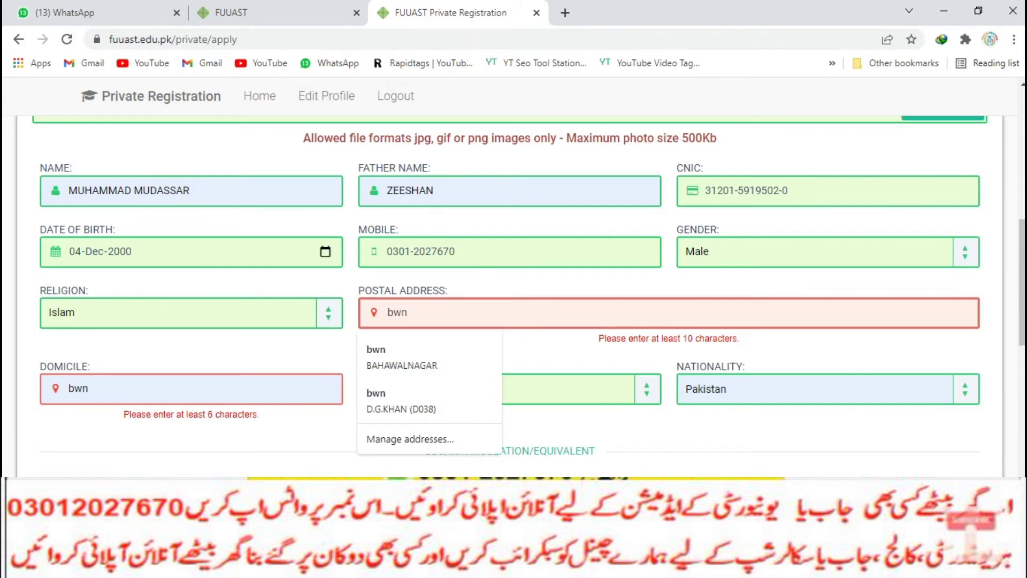
pyautogui.write('bwn bwn')
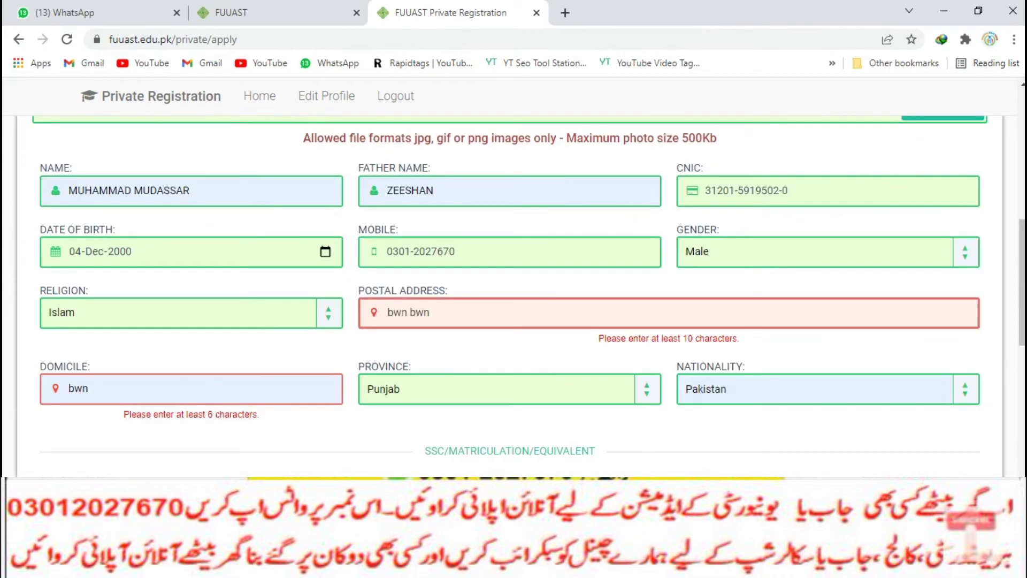
pyautogui.hotkey('ctrl', 'shift', 'Left')
pyautogui.hotkey('ctrl', 'shift', 'Left')
pyautogui.press('BackSpace')
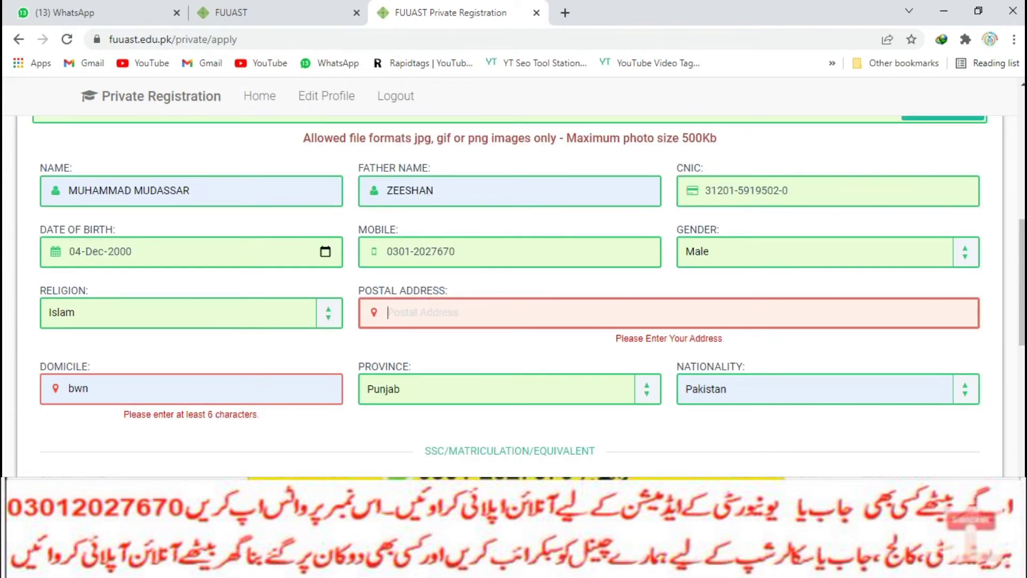
pyautogui.hotkey('shift', 'Tab')
pyautogui.press('BackSpace')
pyautogui.press('BackSpace')
pyautogui.press('BackSpace')
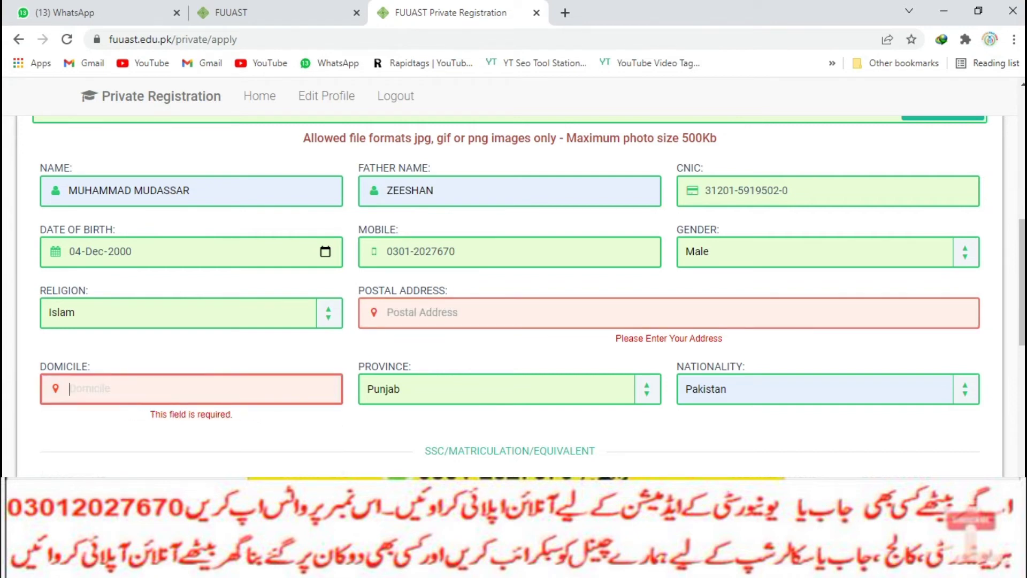
pyautogui.write('sahiwal')
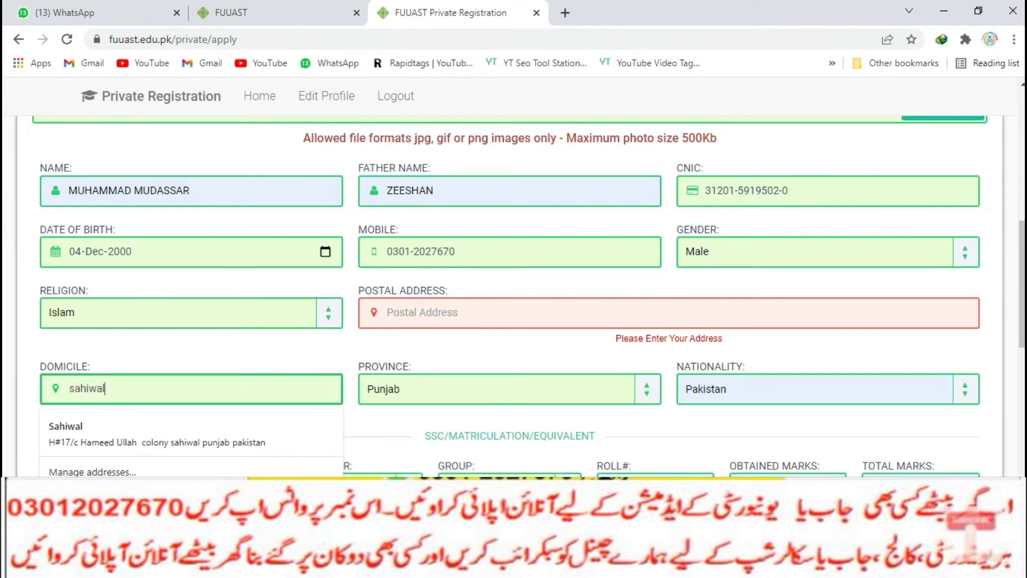
# Fill the postal address with 'sahiwal iub'
pyautogui.press('Tab')
pyautogui.write('sahiwal iub')
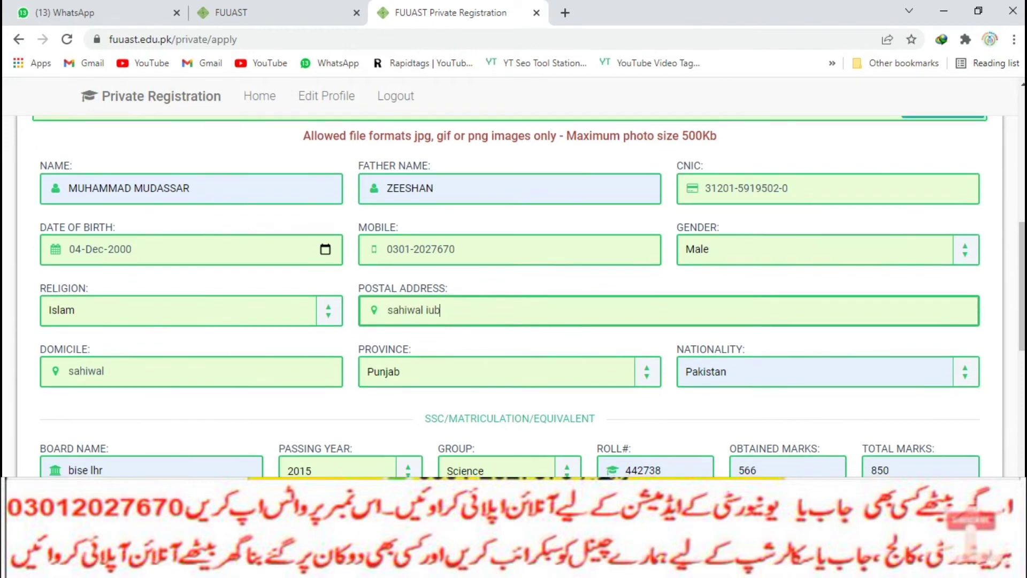
pyautogui.scroll(-10, 510, 294)
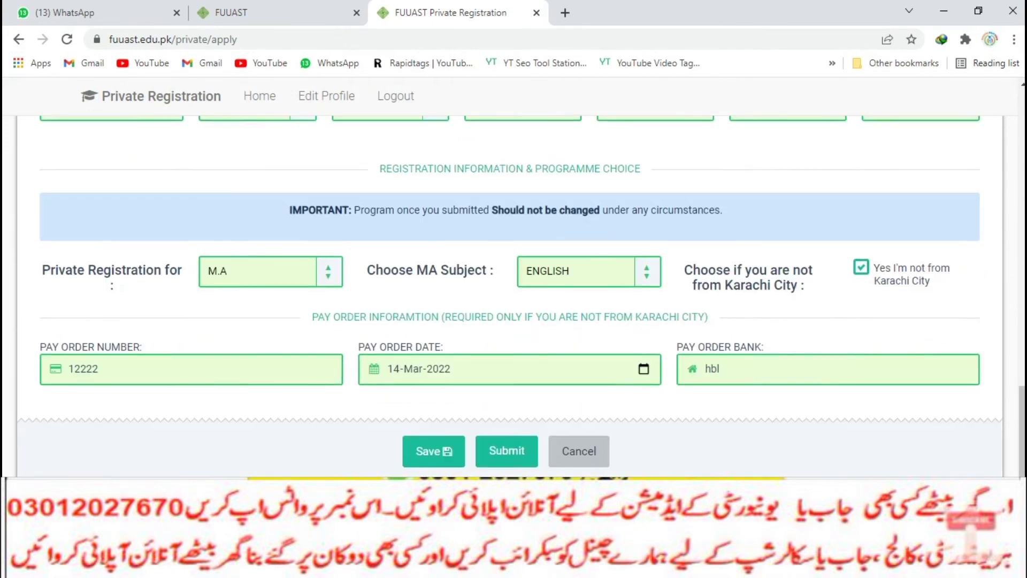
# Submit the registration, review the summary page, and start downloading the registration form
pyautogui.click(506, 449)
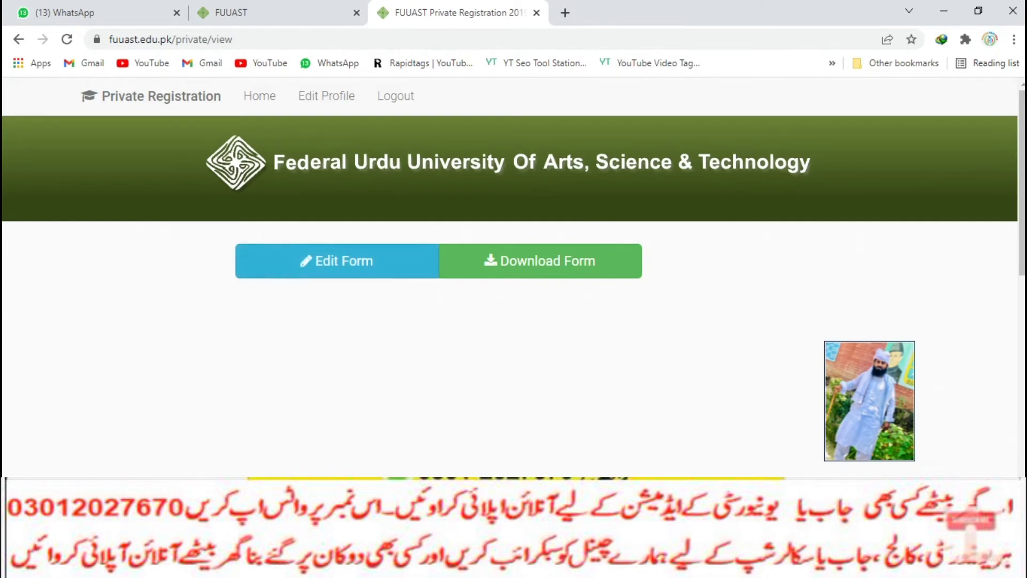
pyautogui.scroll(-3, 540, 262)
pyautogui.scroll(-10, 511, 294)
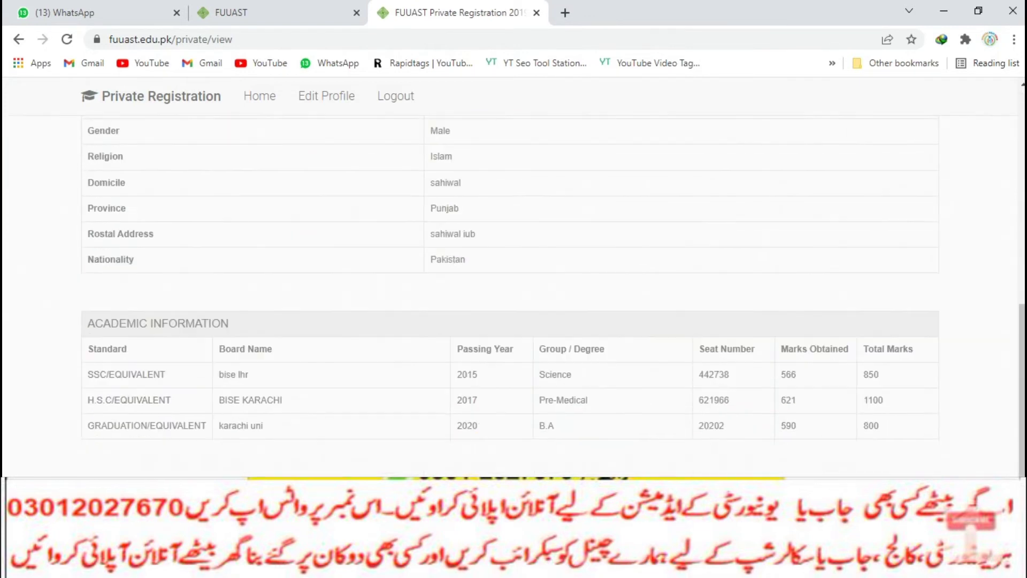
pyautogui.scroll(12, 510, 294)
pyautogui.click(540, 259)
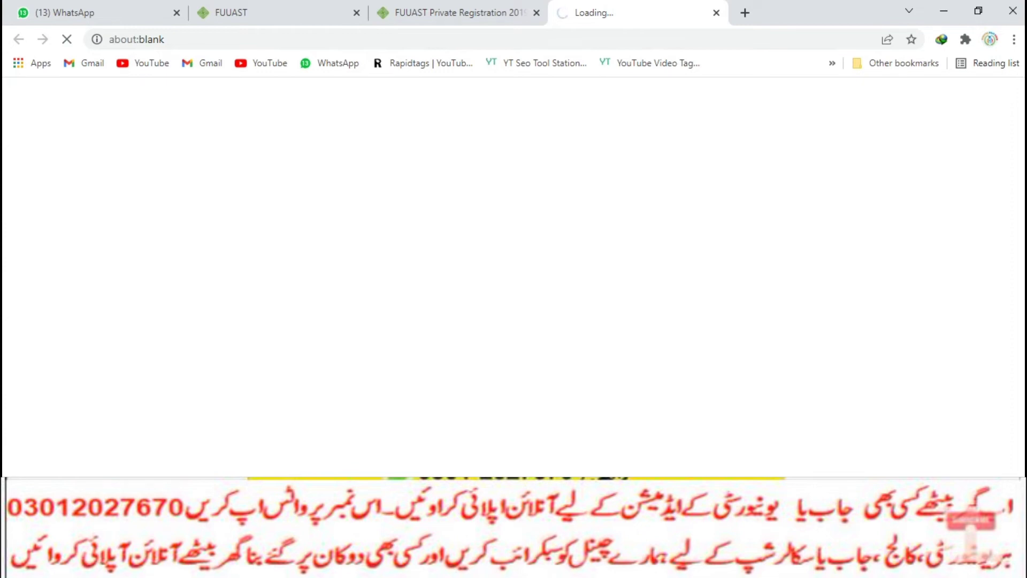
# Download the 1.20 MB registration form PDF with IDM and open the finished file
pyautogui.click(512, 346)
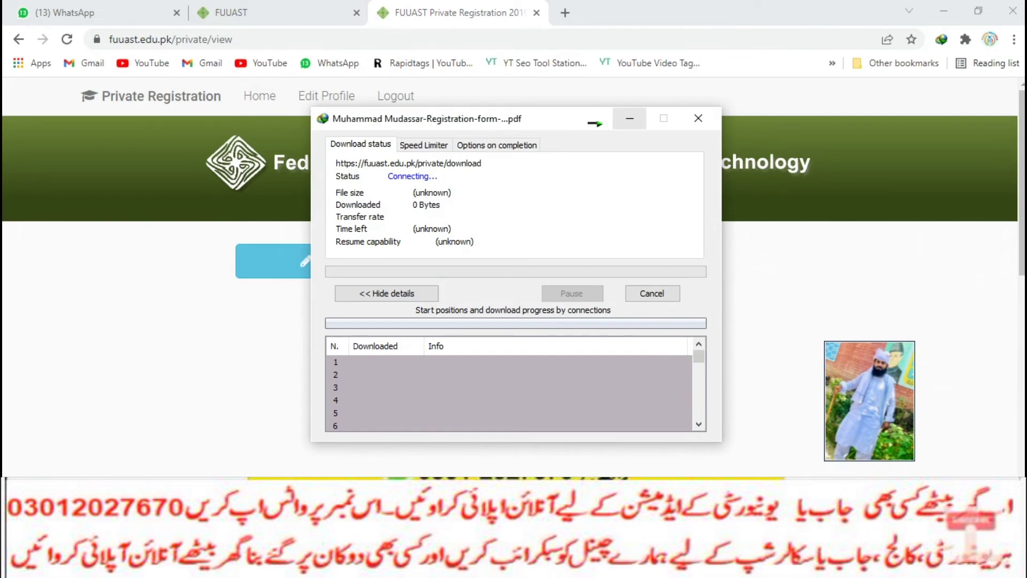
pyautogui.click(630, 119)
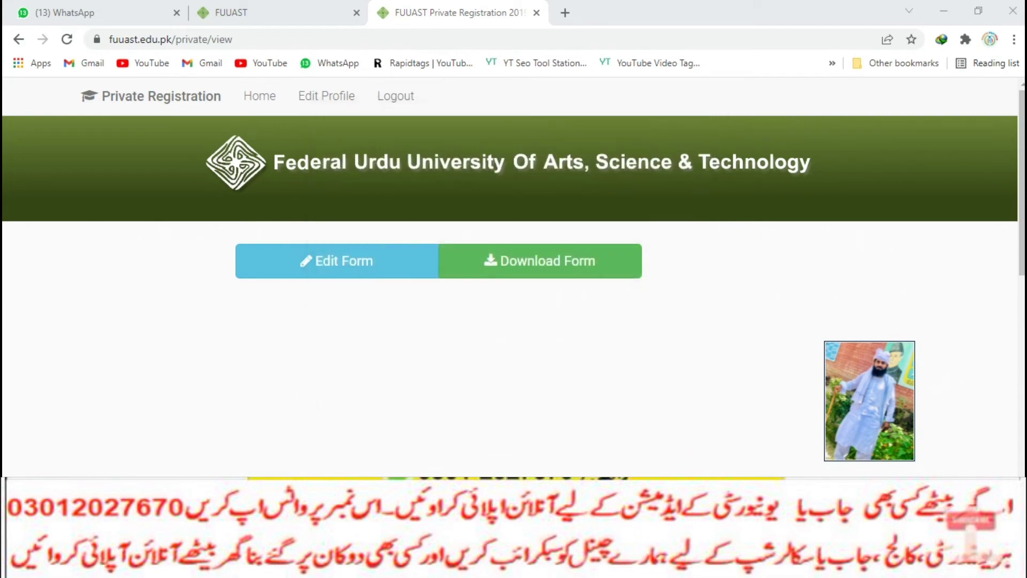
pyautogui.doubleClick(321, 434)
pyautogui.click(460, 442)
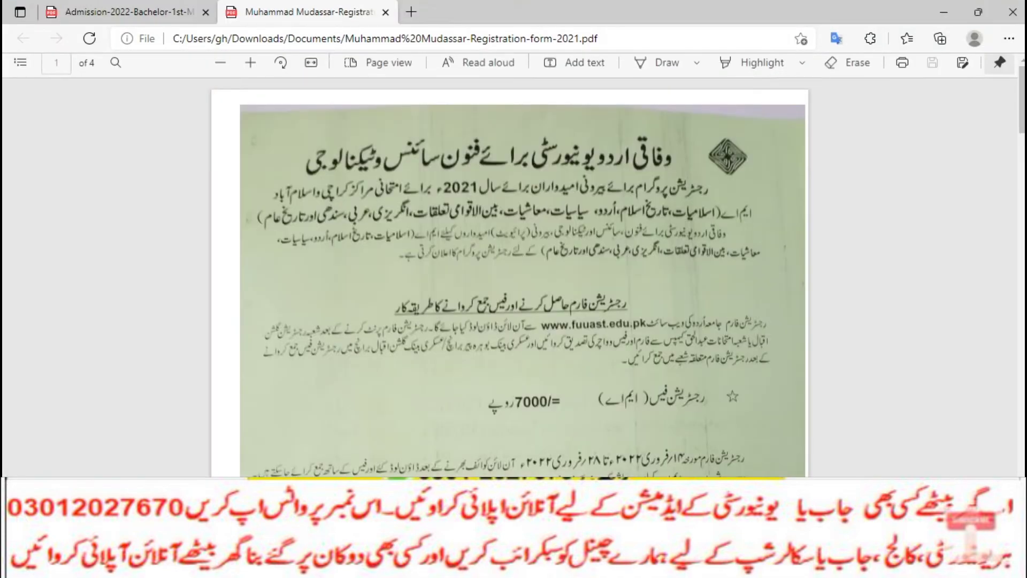
# Scroll down the PDF to the page 2 Askari Bank fee vouchers totalling Rs 7200
pyautogui.scroll(-2, 523, 278)
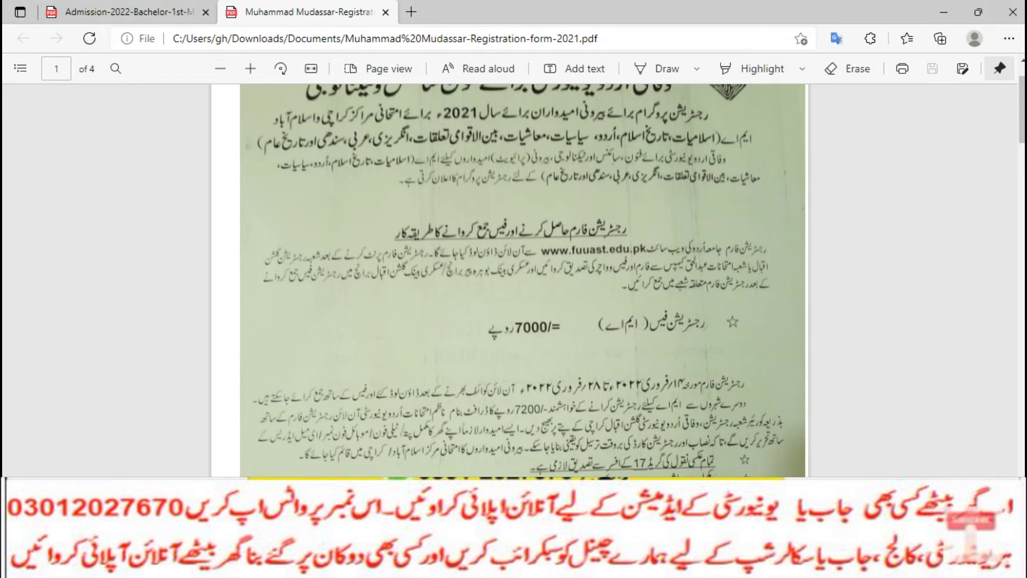
pyautogui.scroll(-5, 514, 279)
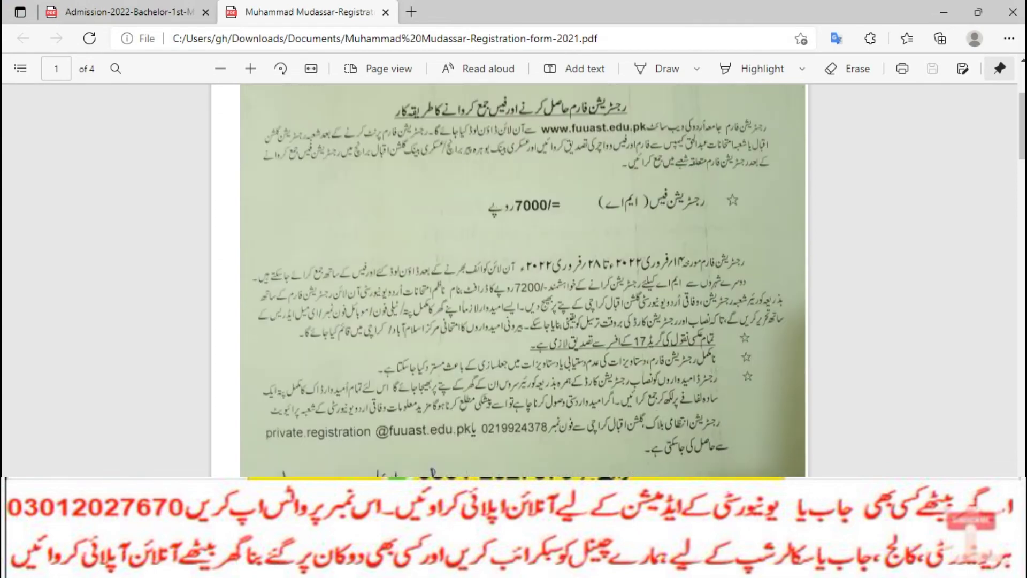
pyautogui.scroll(-12, 513, 278)
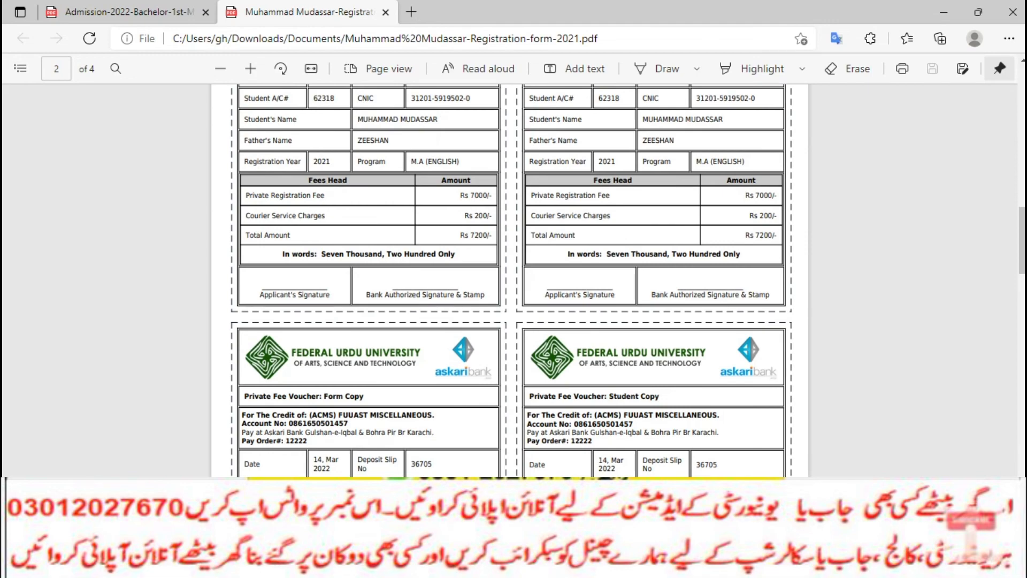
pyautogui.scroll(-8, 514, 278)
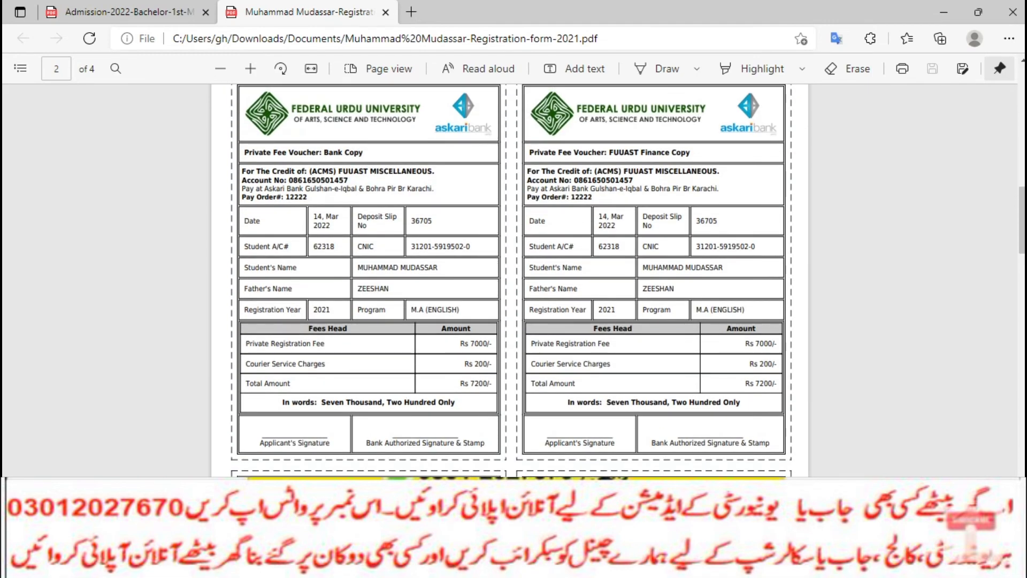
pyautogui.scroll(-10, 513, 279)
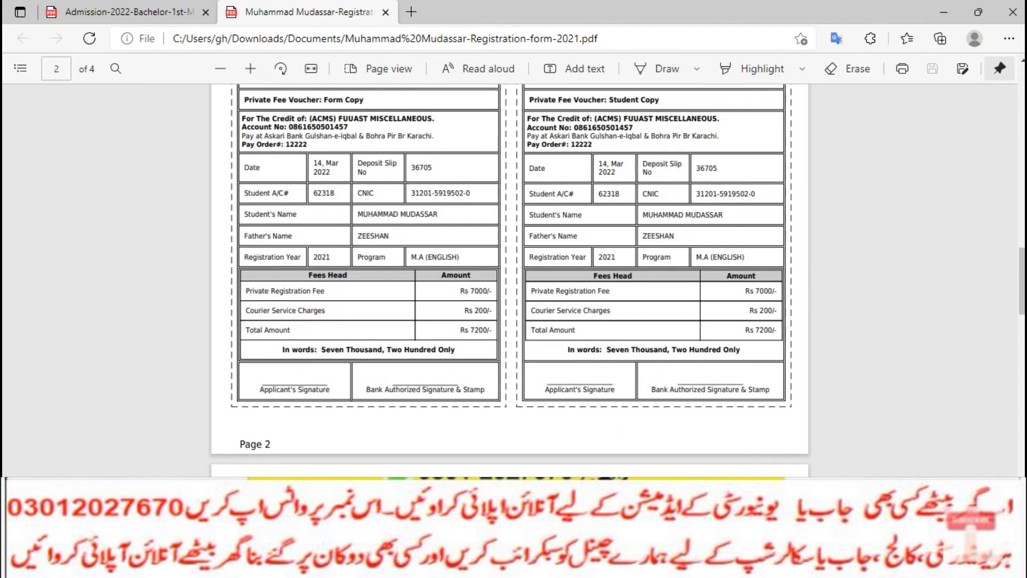